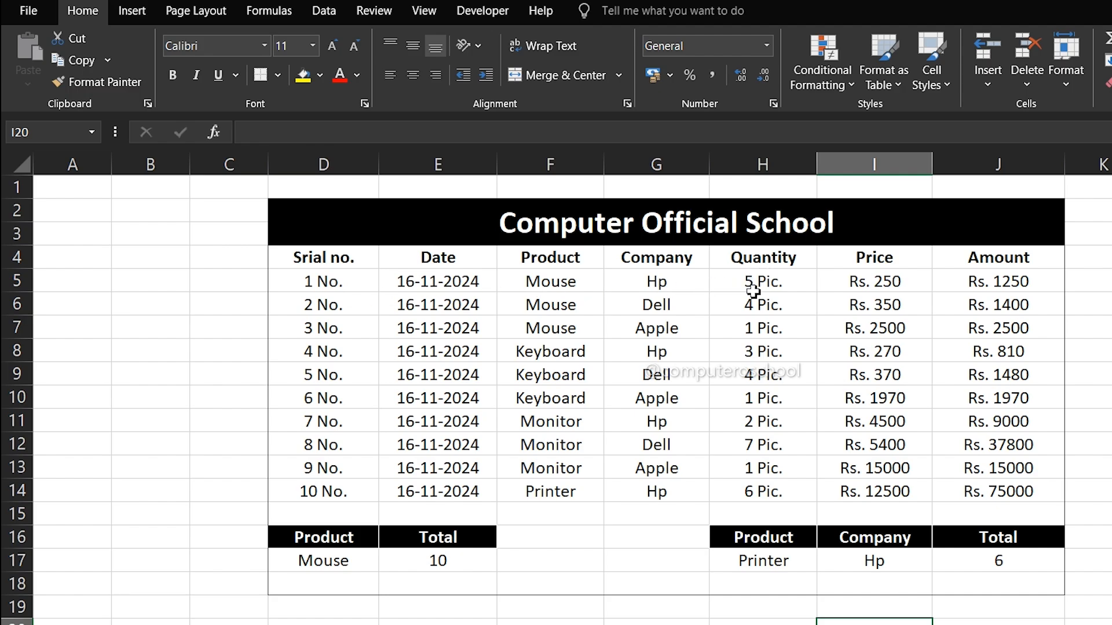
left_click_drag(753, 283, 760, 491)
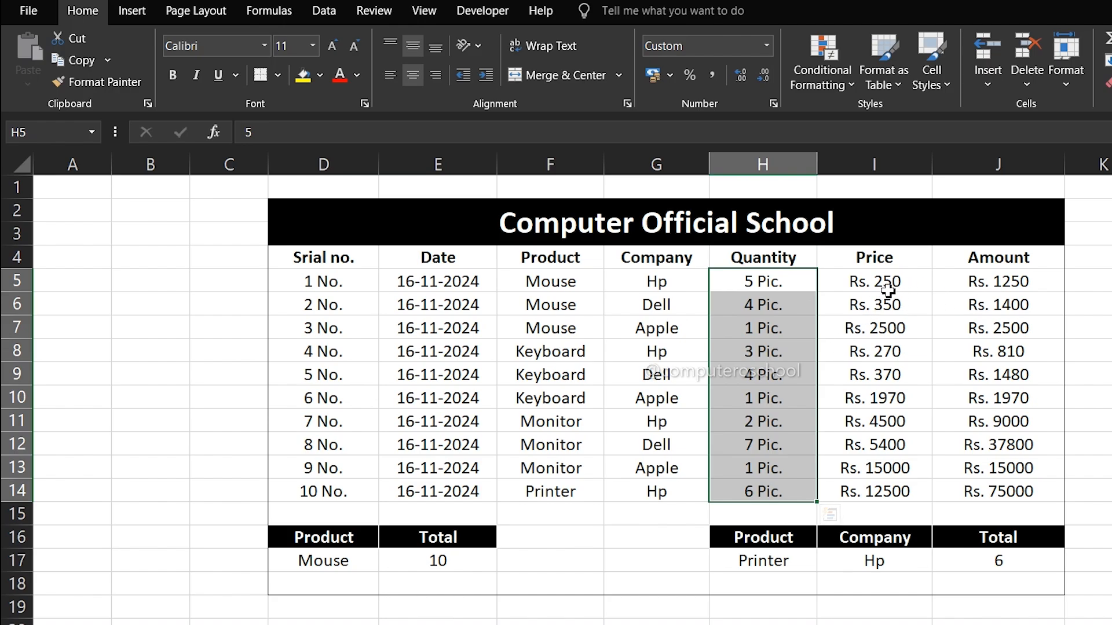
left_click(886, 287)
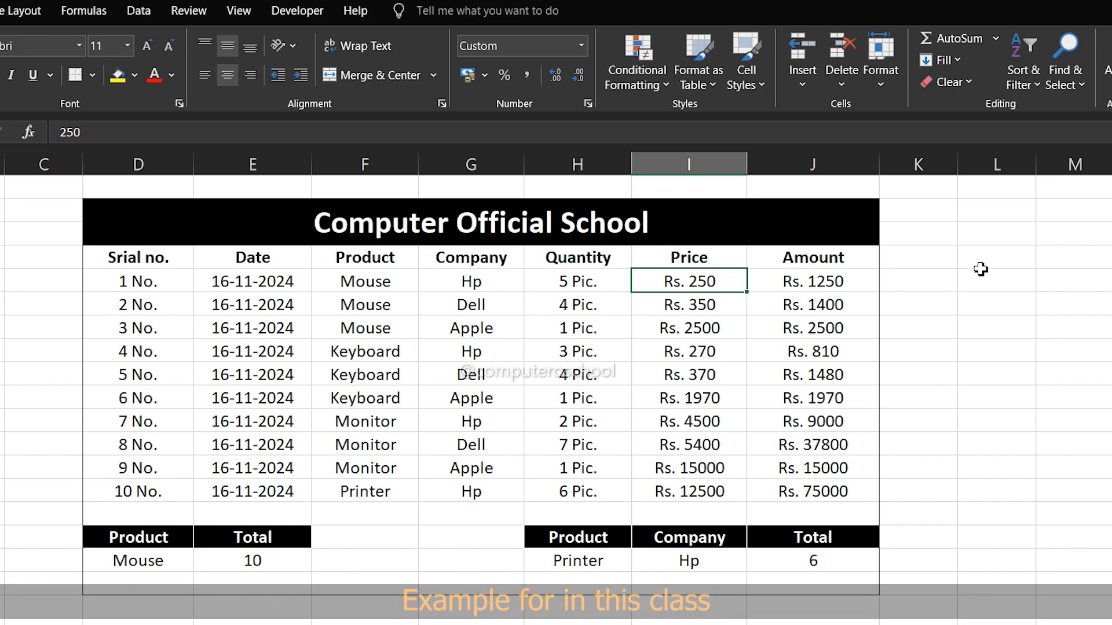
Step: Enter the sample prices as typed text beside the table: Rs. 250 in cell L4 and Rs. 200 in cell L5
left_click(1043, 261)
type("R")
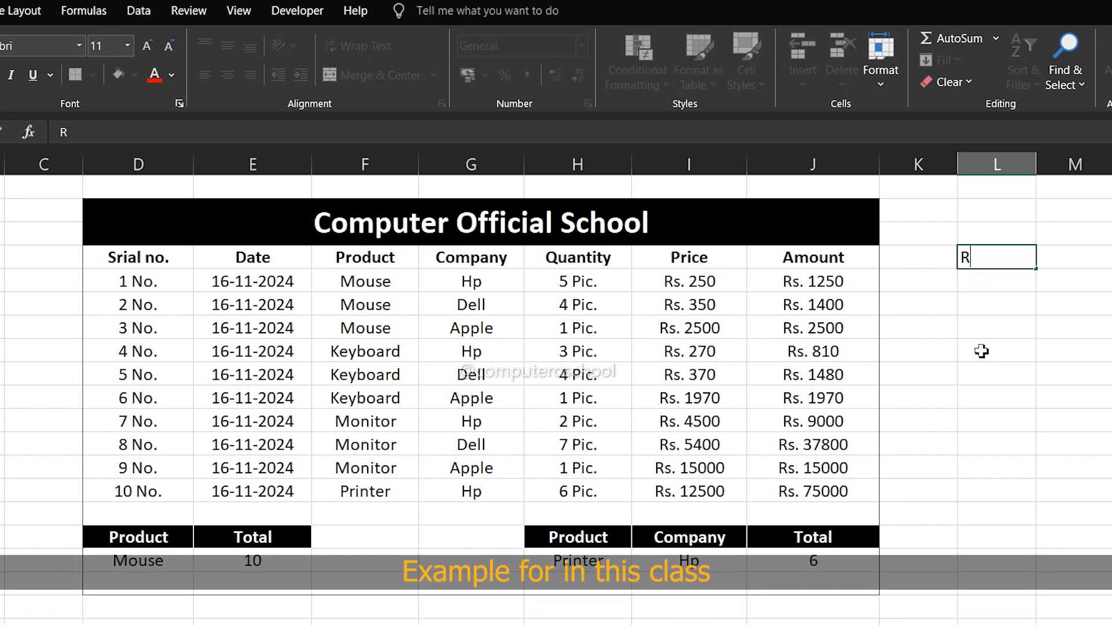
type("s. 250")
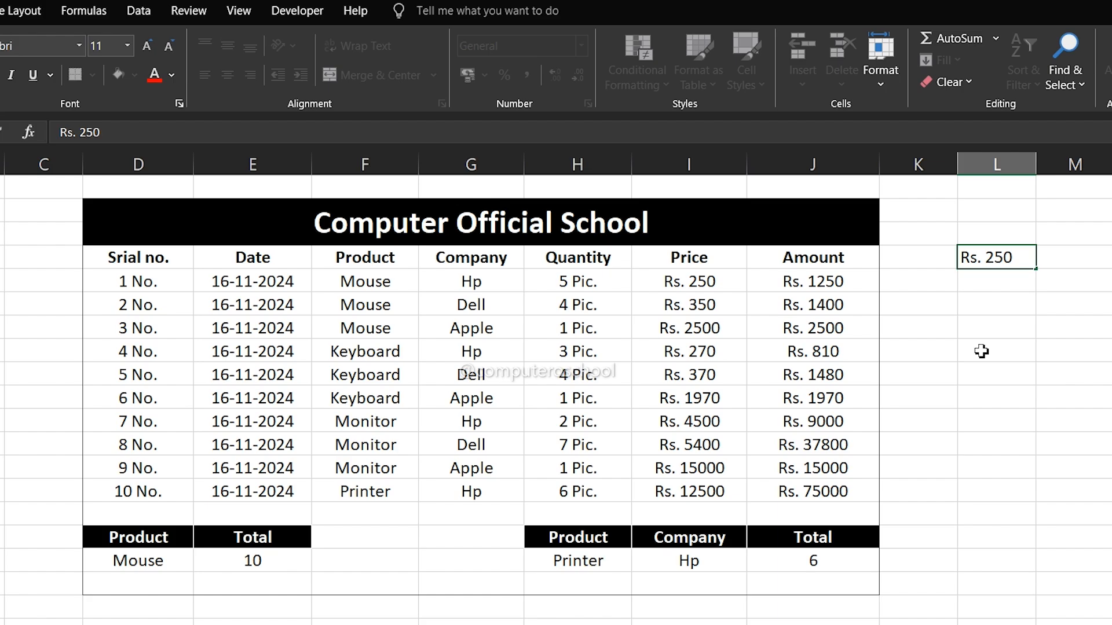
key("Return")
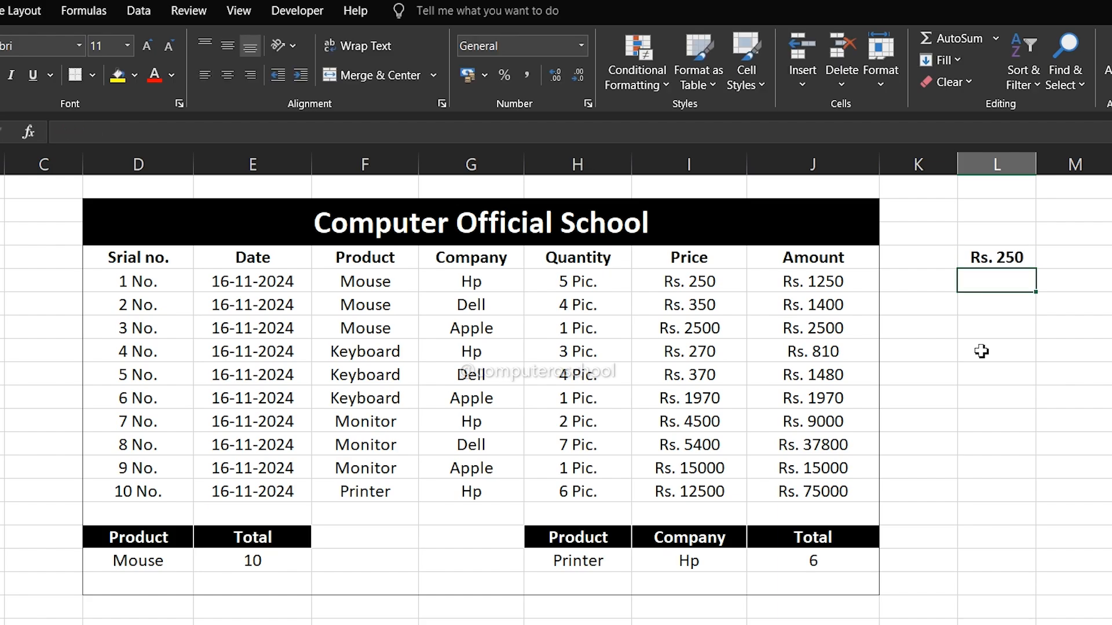
type("Rs")
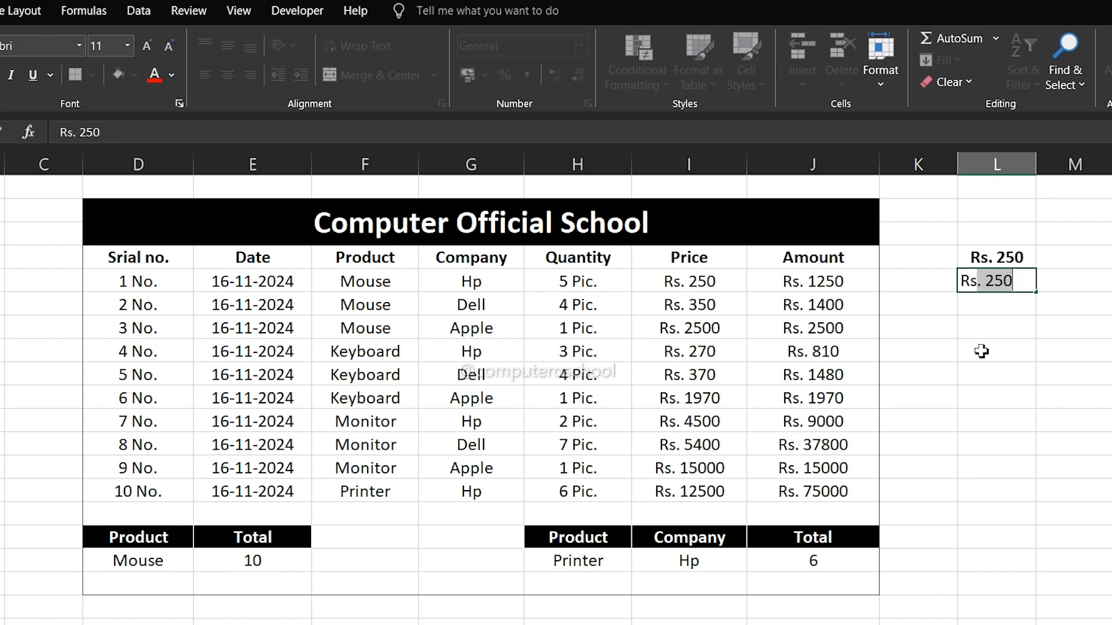
type(". 200")
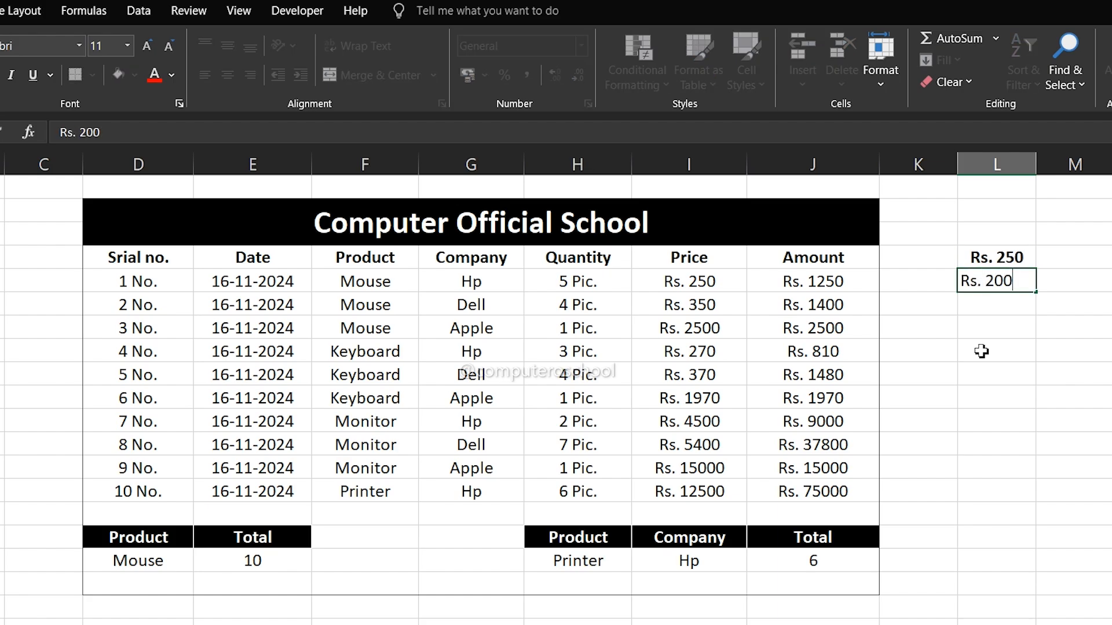
key("Return")
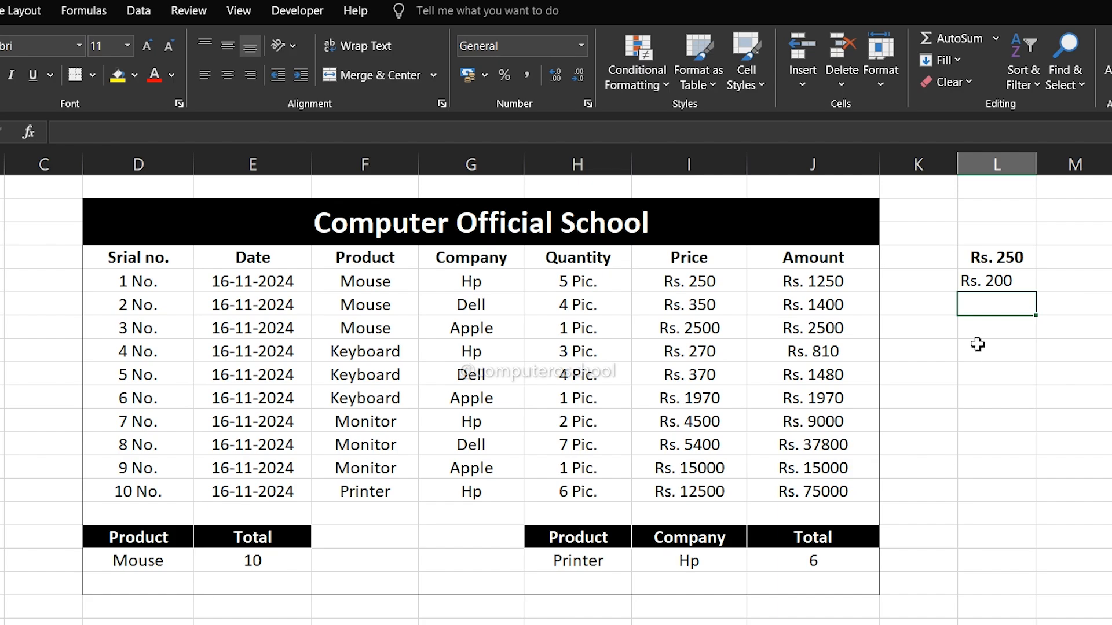
Step: Try to add the two typed prices in cell L8 with =L4+L5, and clear the test entries in column L
left_click(990, 350)
type("=")
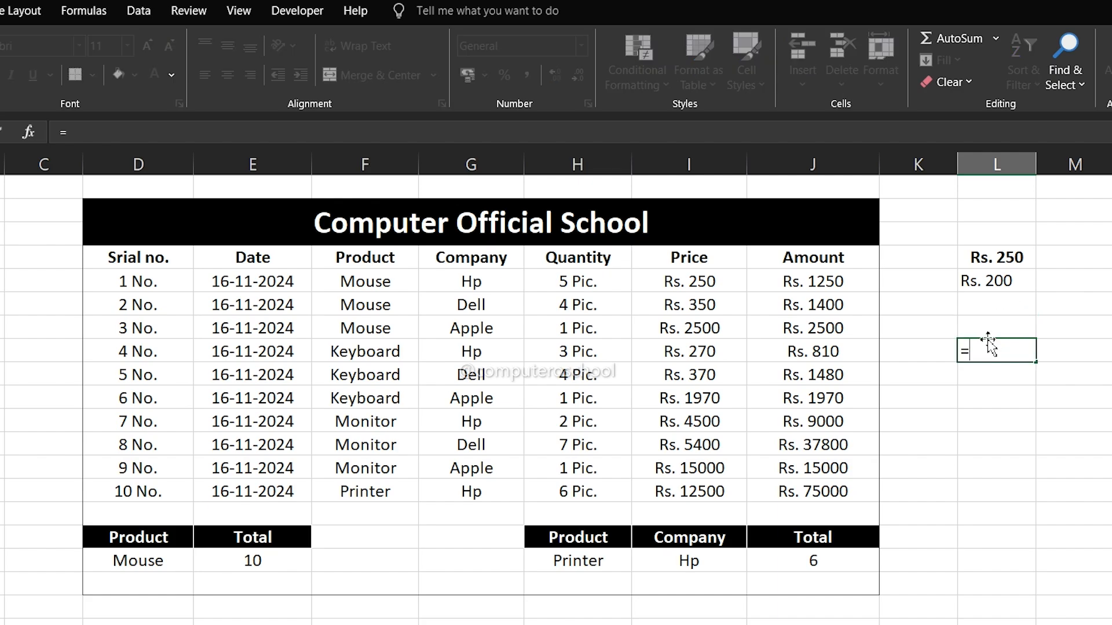
left_click(998, 257)
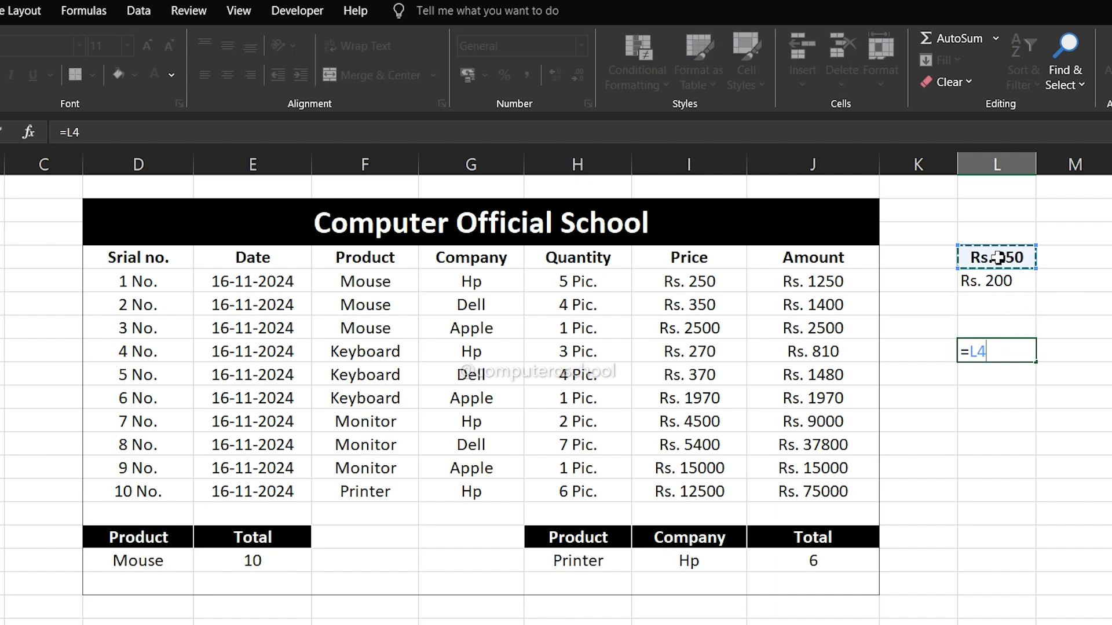
type("+")
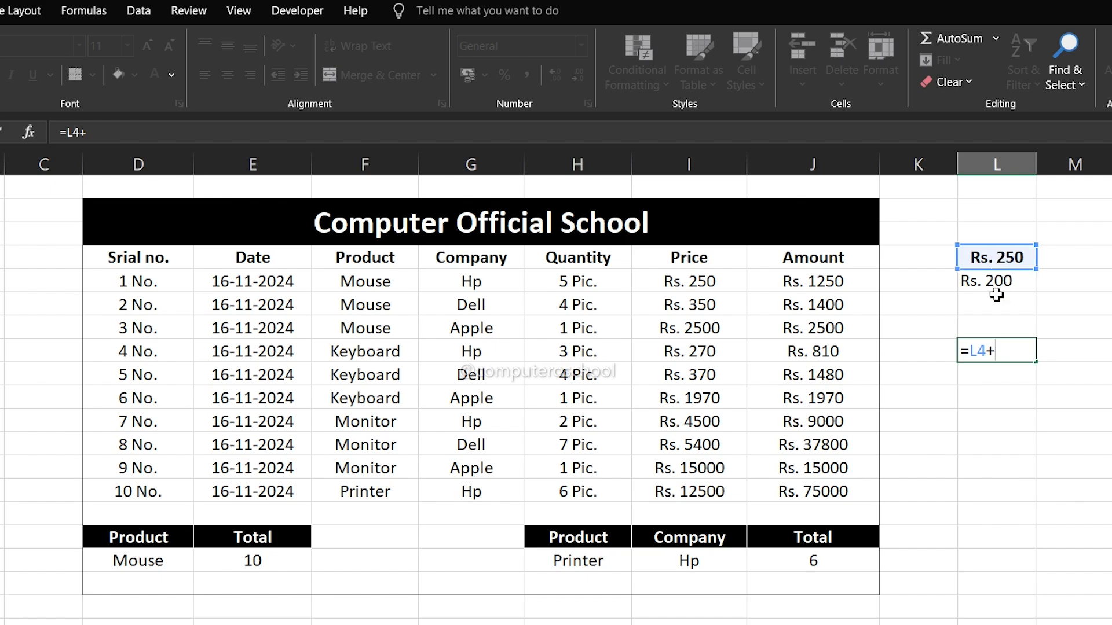
left_click(995, 283)
key("Return")
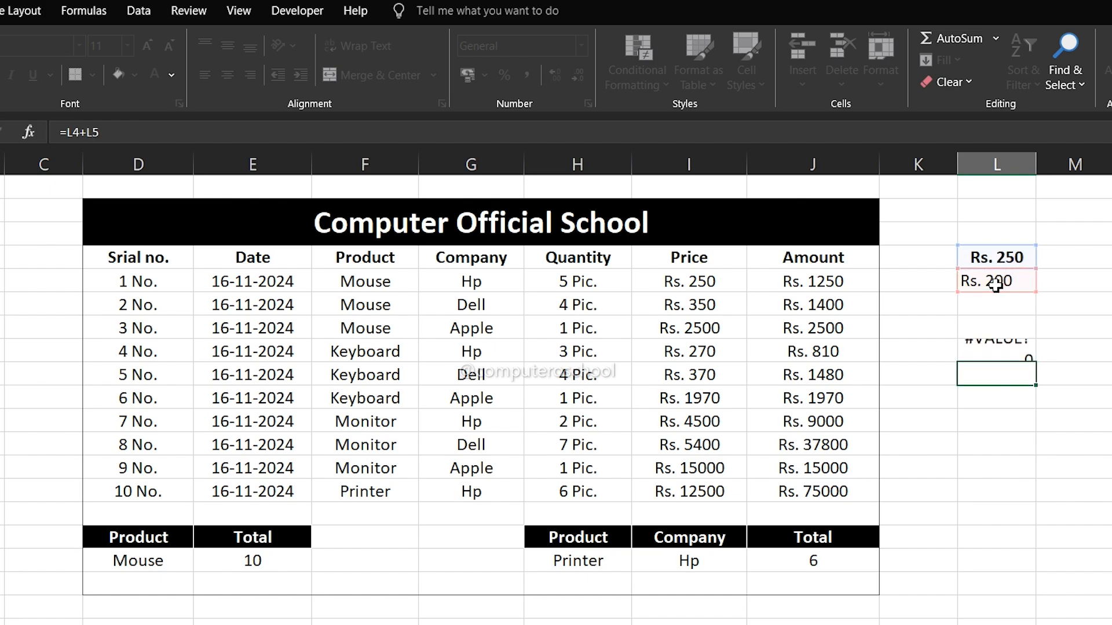
left_click(1001, 347)
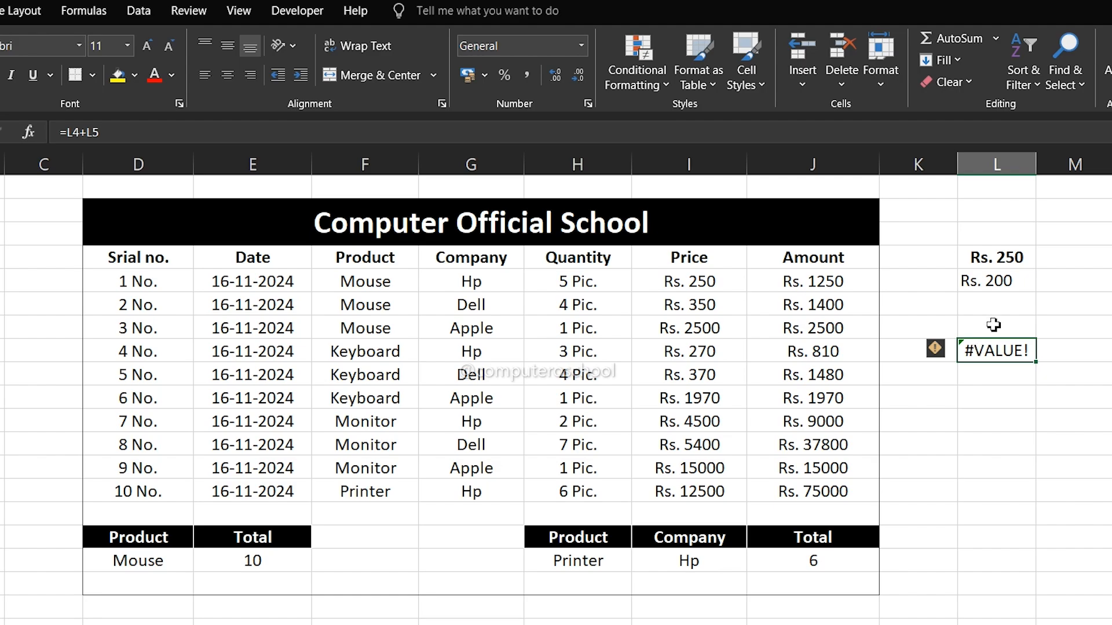
left_click_drag(994, 262, 1000, 365)
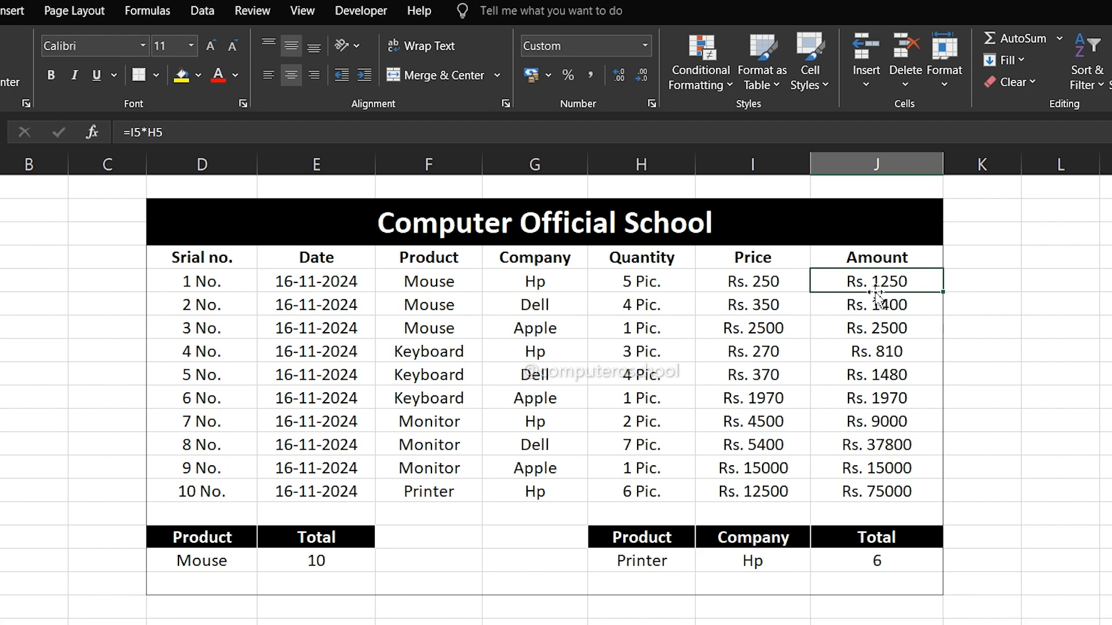
Step: Add the first two Amount values in cell K6 with the formula =J5+J6
left_click(985, 312)
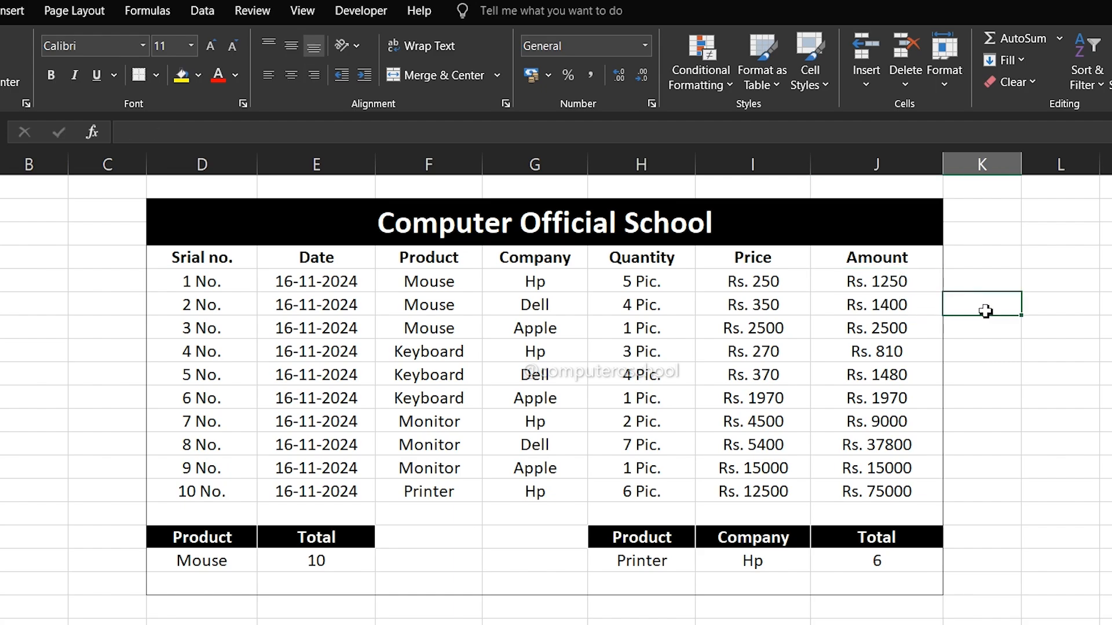
type("=")
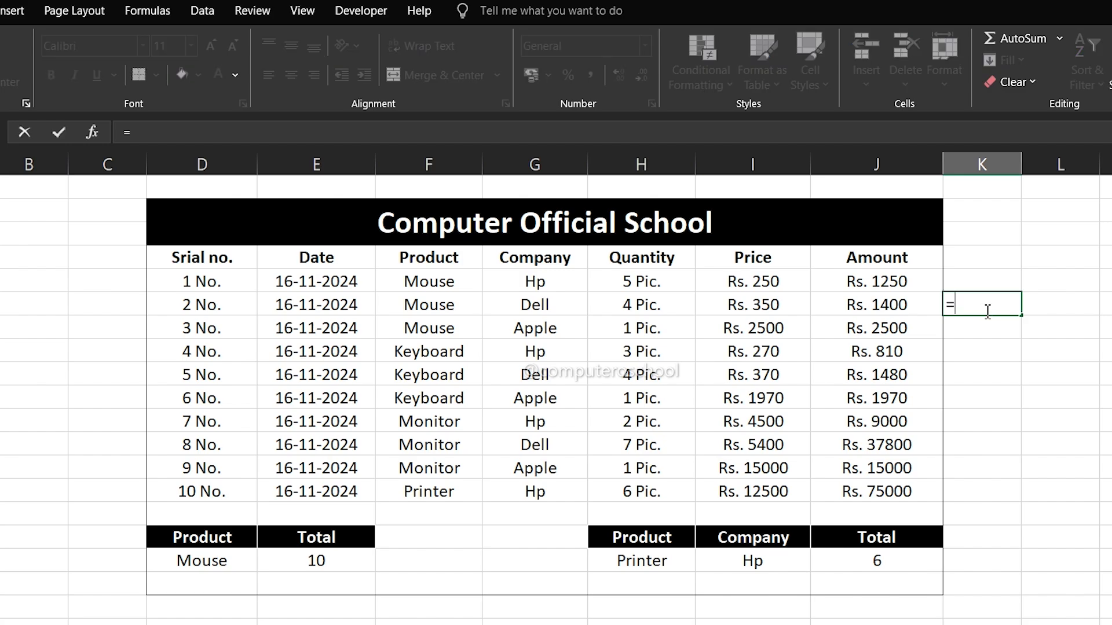
key("Left")
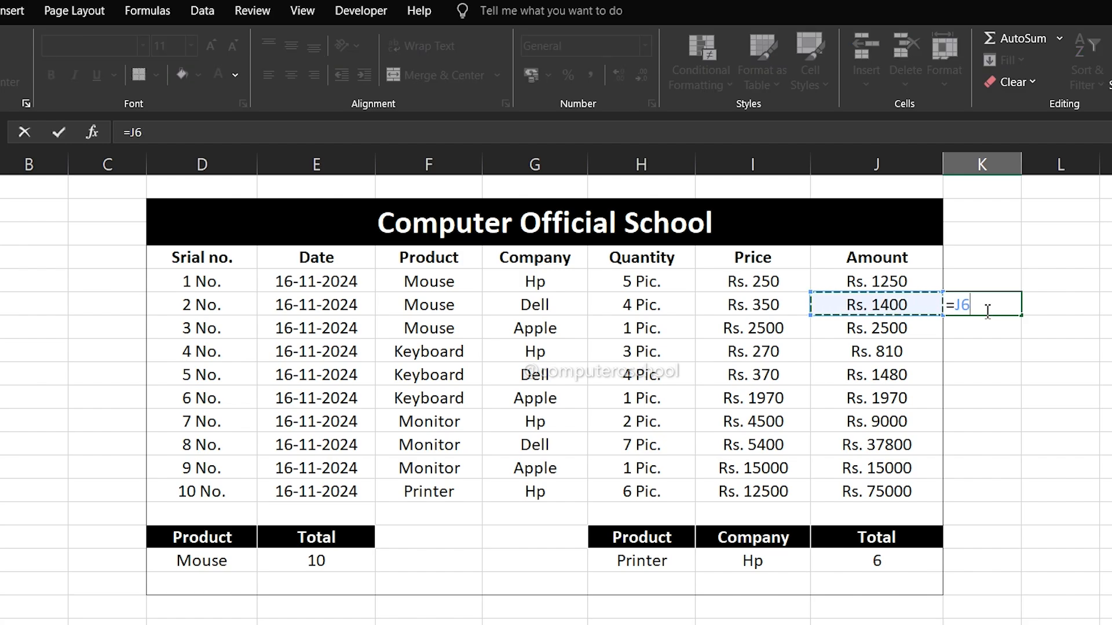
key("Up")
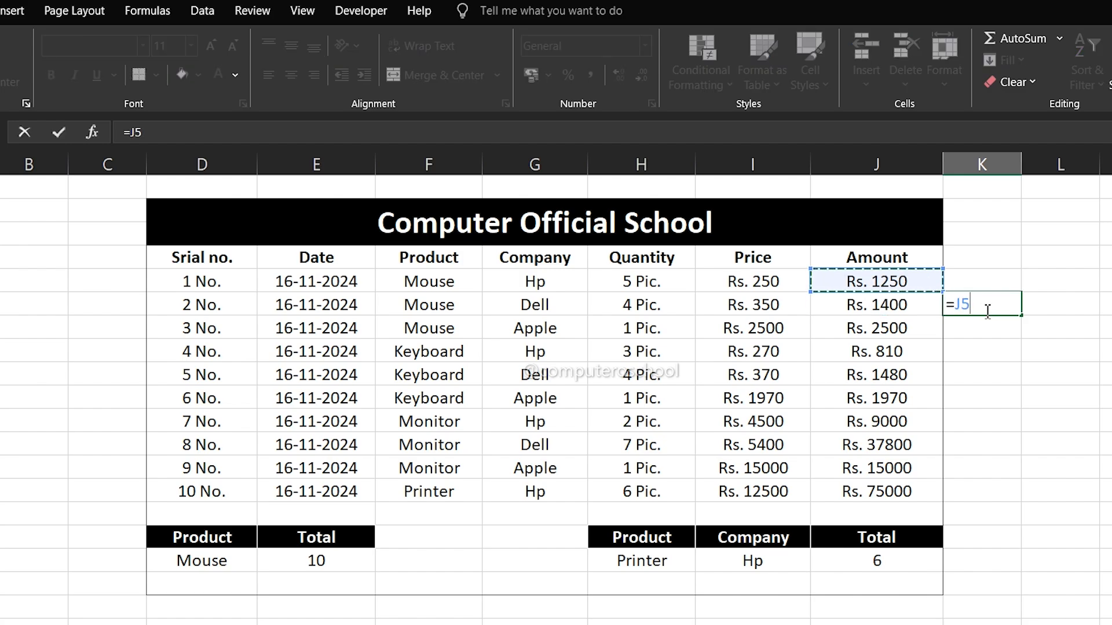
type("+")
key("Left")
key("Return")
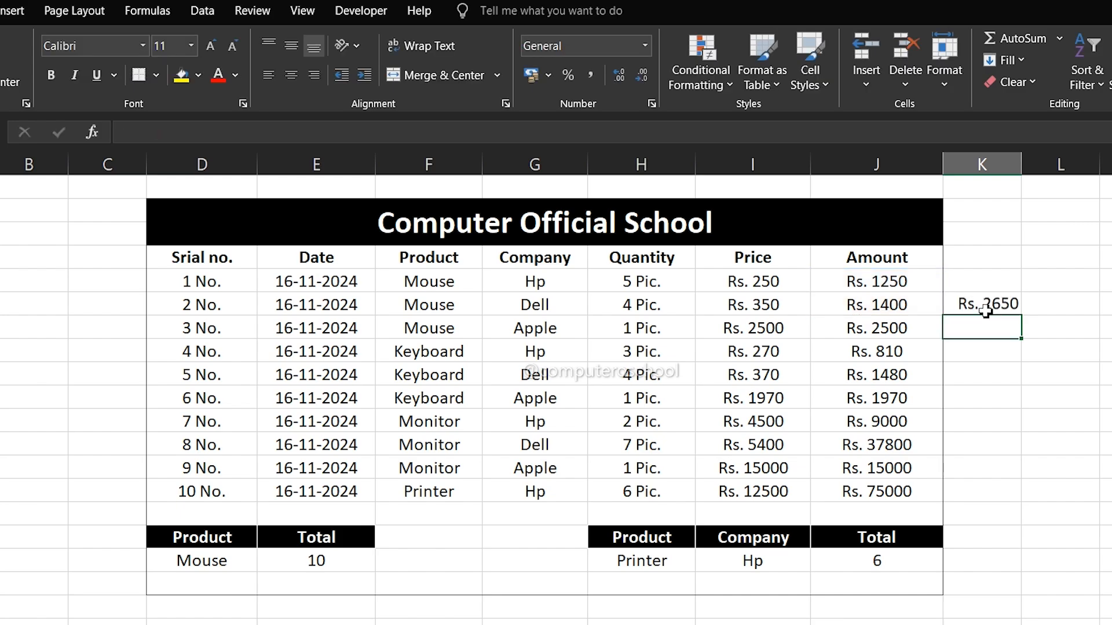
Step: Examine the K6 formula, the Amount cells it uses, the data range D4:J14 and the Mouse rows matching the product in D17
left_click(996, 303)
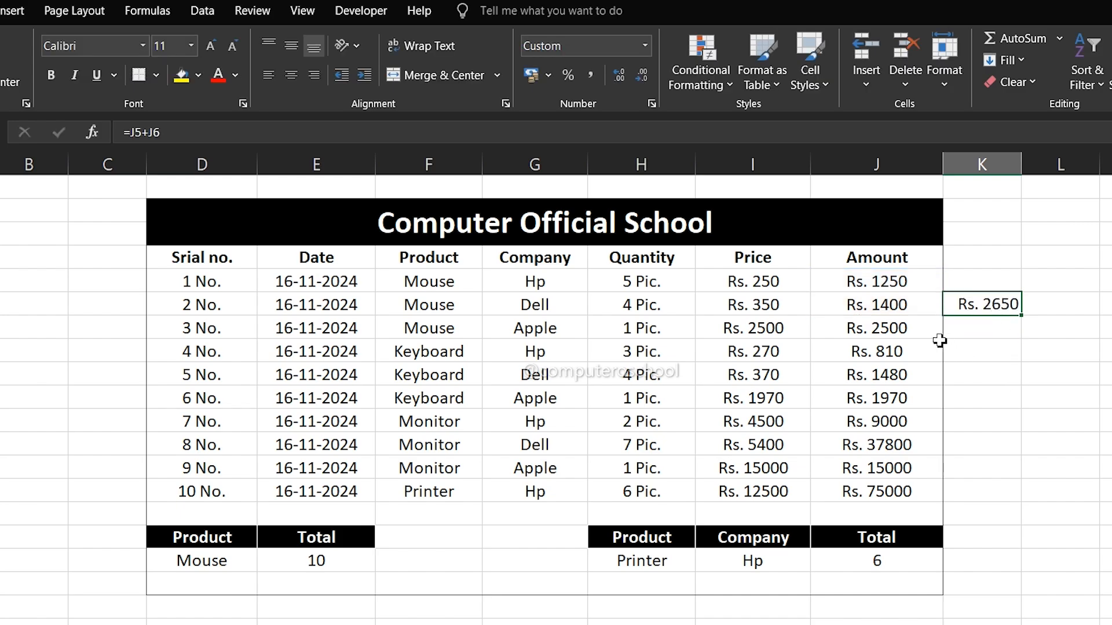
left_click(886, 281)
left_click(895, 324)
left_click(901, 304)
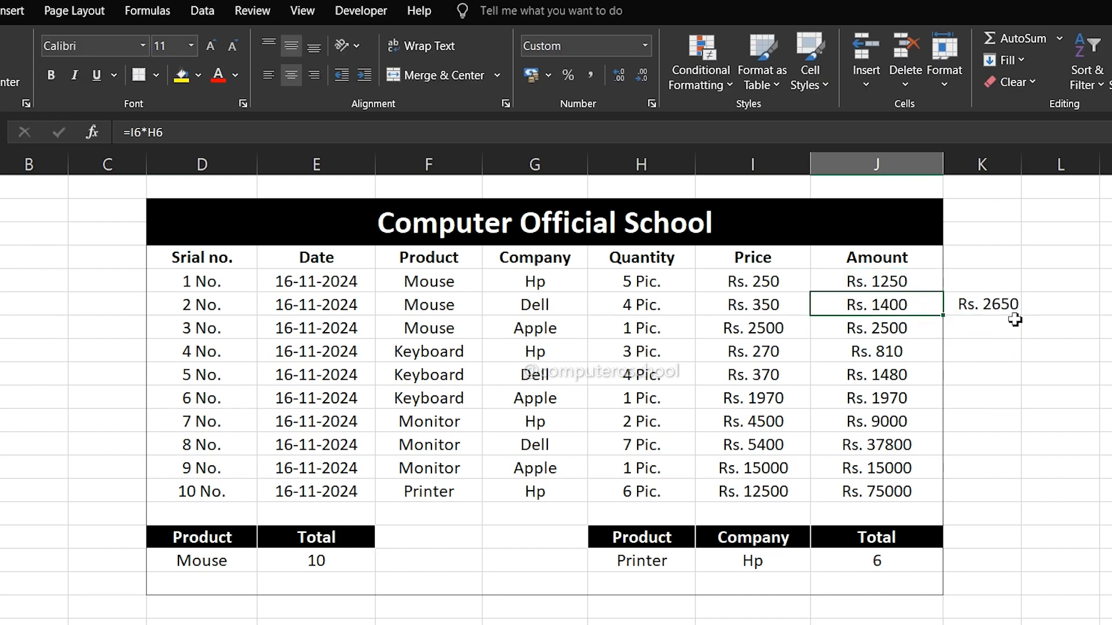
left_click_drag(984, 281, 983, 335)
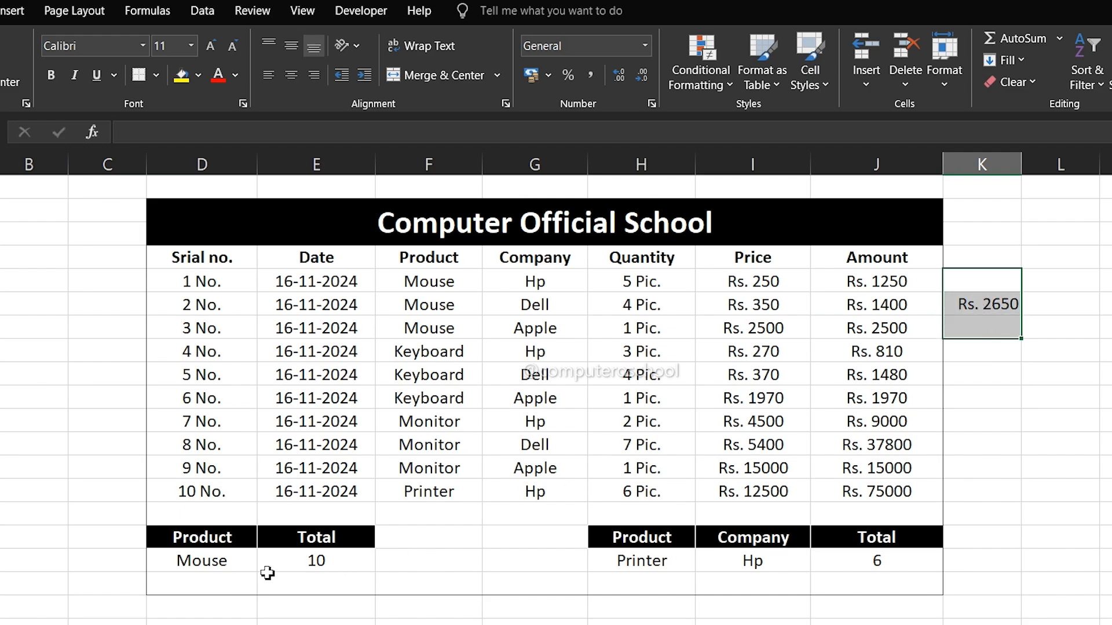
mouse_move(197, 258)
left_mouse_down()
mouse_move(472, 350)
mouse_move(702, 397)
mouse_move(833, 447)
mouse_move(856, 489)
left_mouse_up()
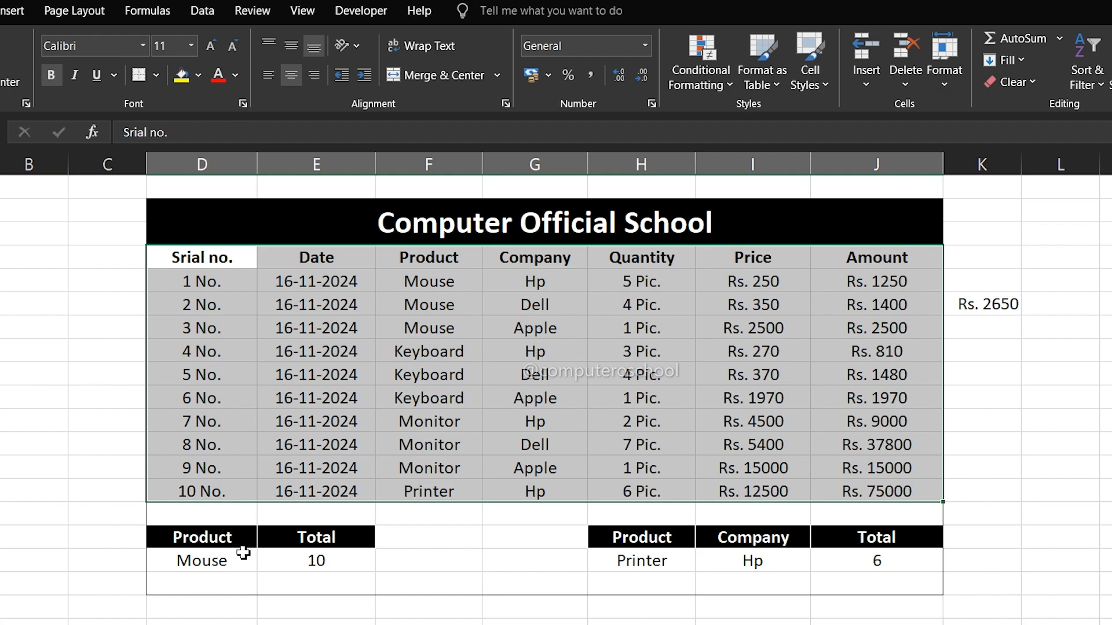
left_click(219, 564)
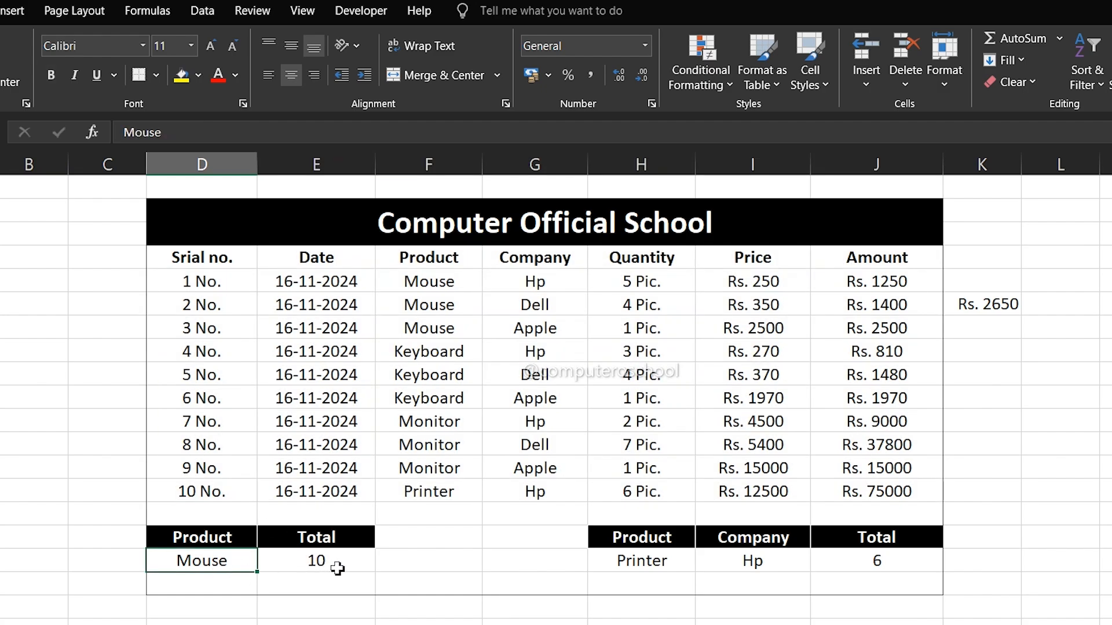
left_click_drag(475, 288, 474, 326)
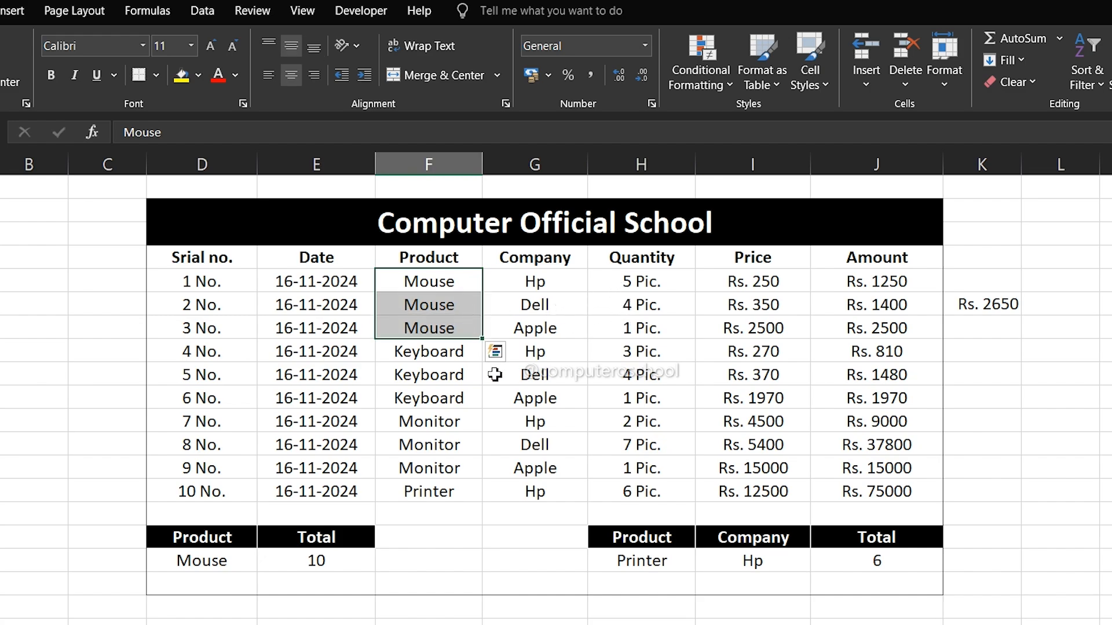
Step: Set the Product criterion in D17 to Printer and inspect the formula in the Total cell E17
left_click(211, 561)
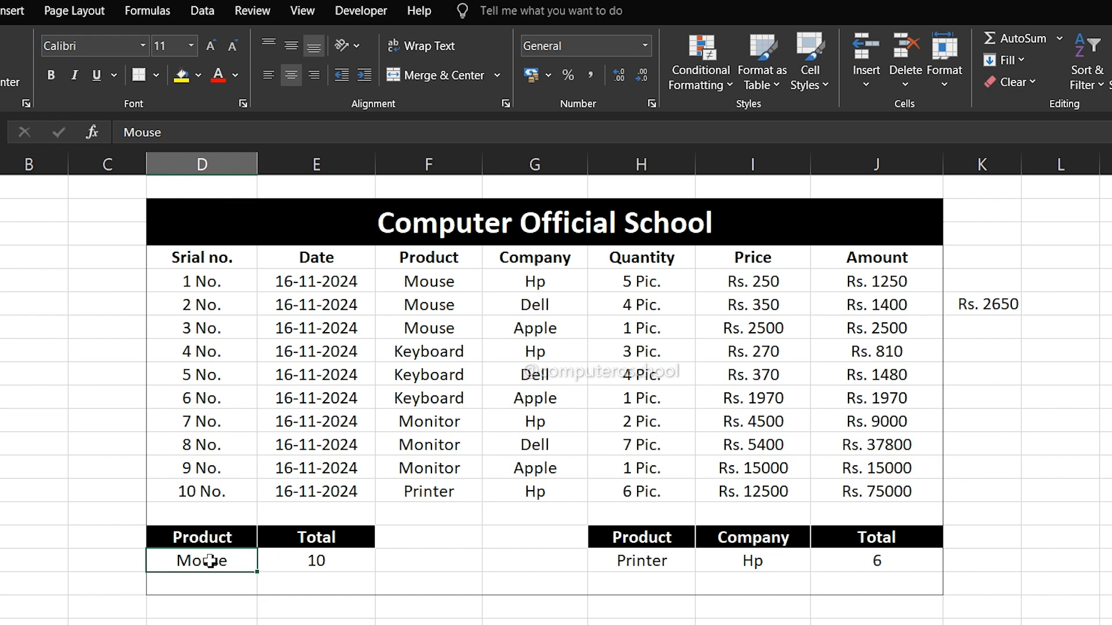
type("Pre")
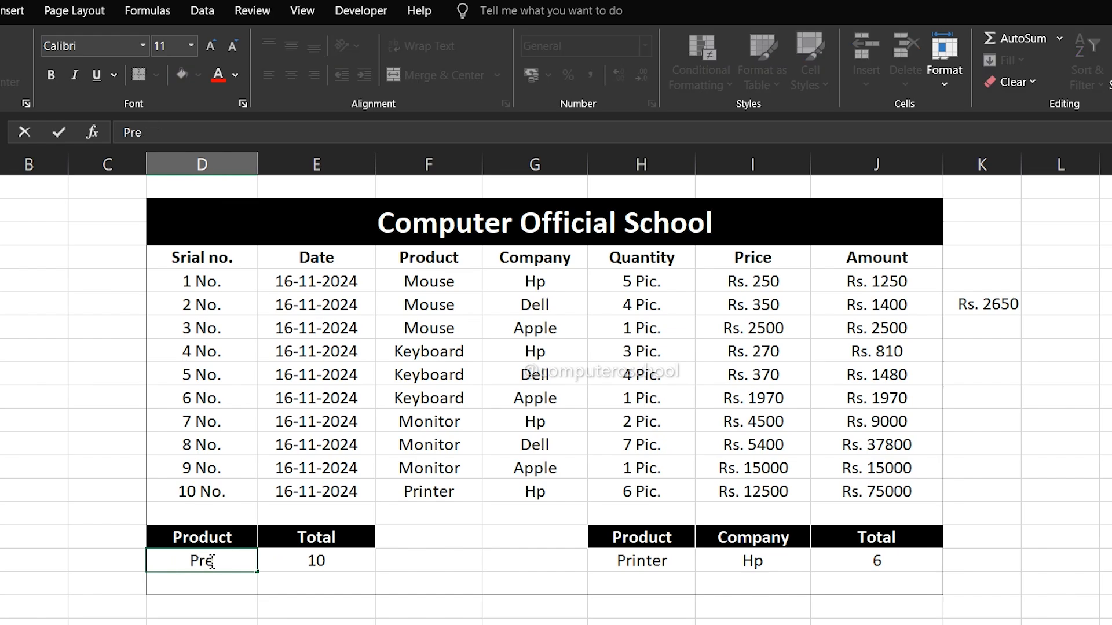
type("nter")
key("BackSpace")
key("BackSpace")
key("BackSpace")
key("BackSpace")
key("BackSpace")
key("BackSpace")
type("rinter")
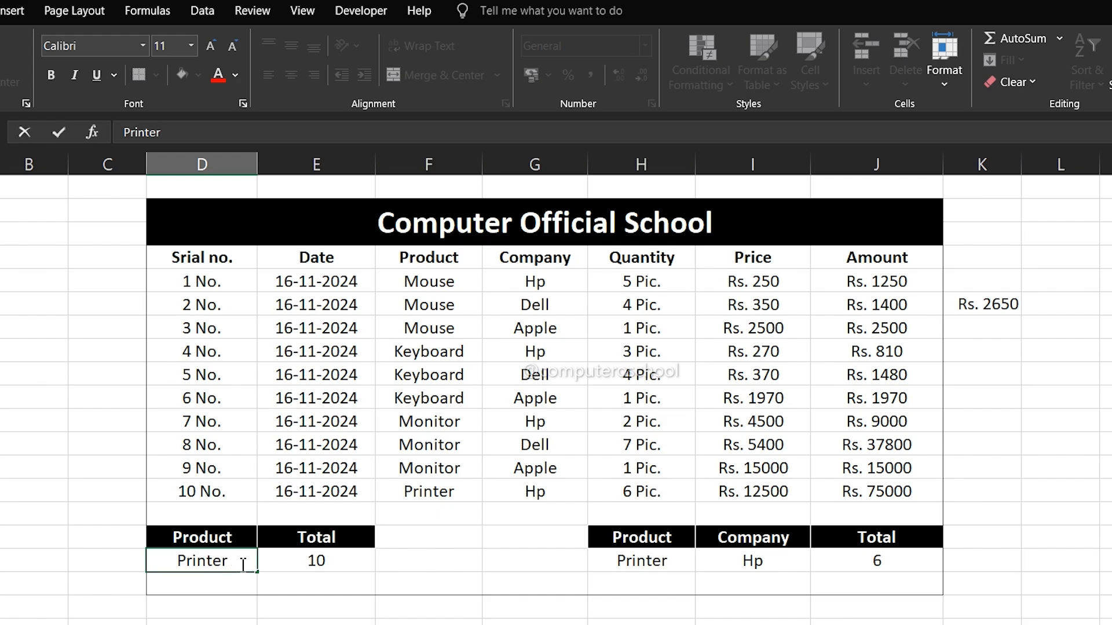
key("Return")
left_click(309, 569)
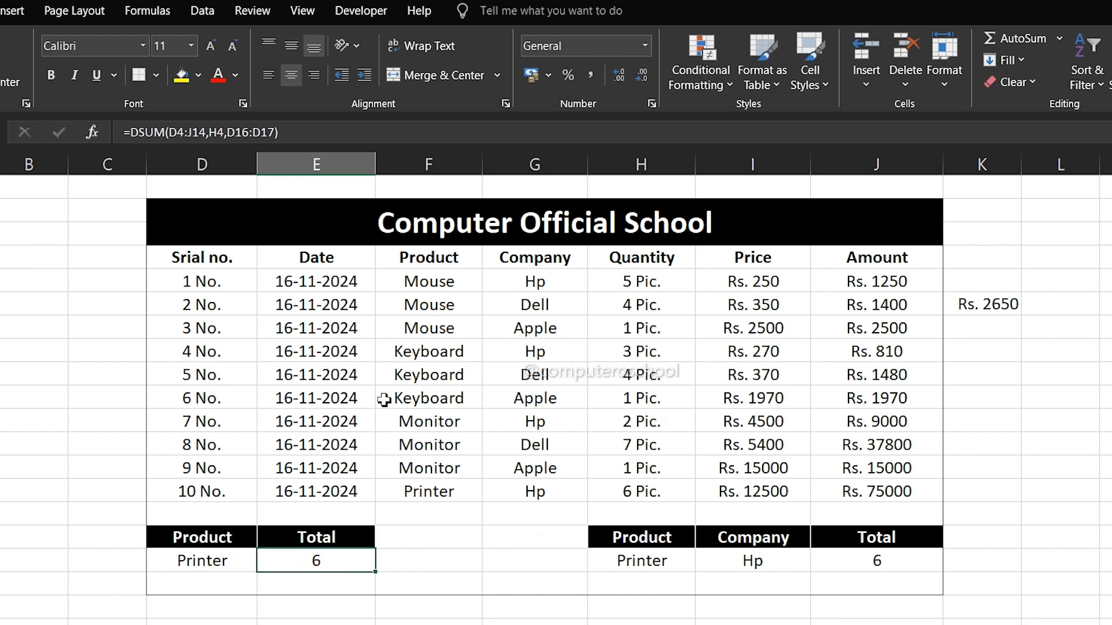
left_click(210, 561)
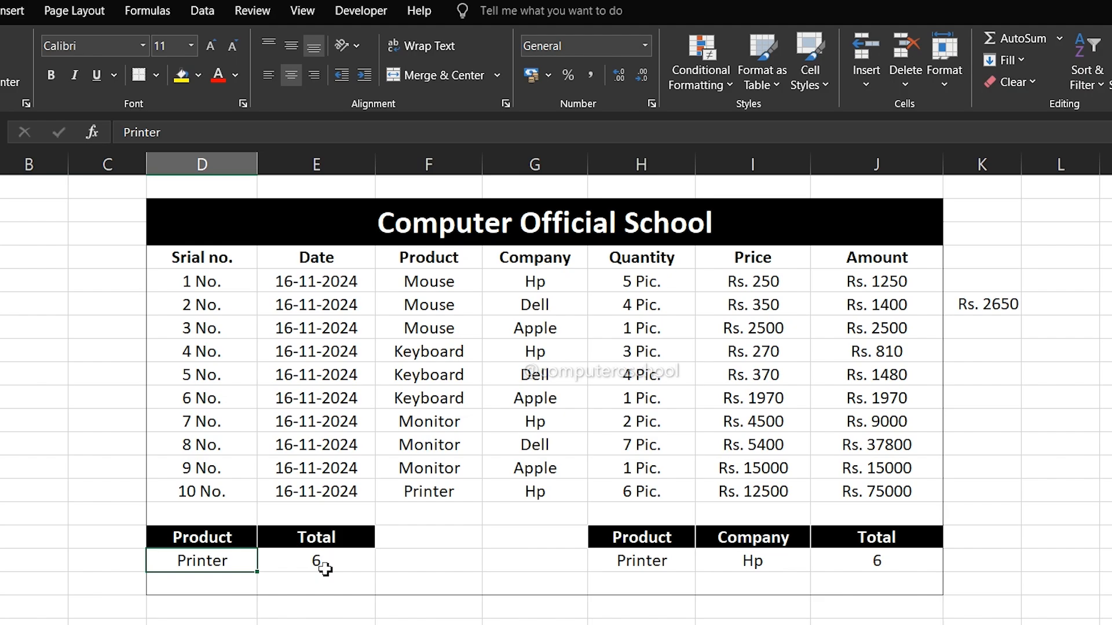
Step: Set the Product criterion in H17 of the product-and-company summary to Mouse
left_click(662, 562)
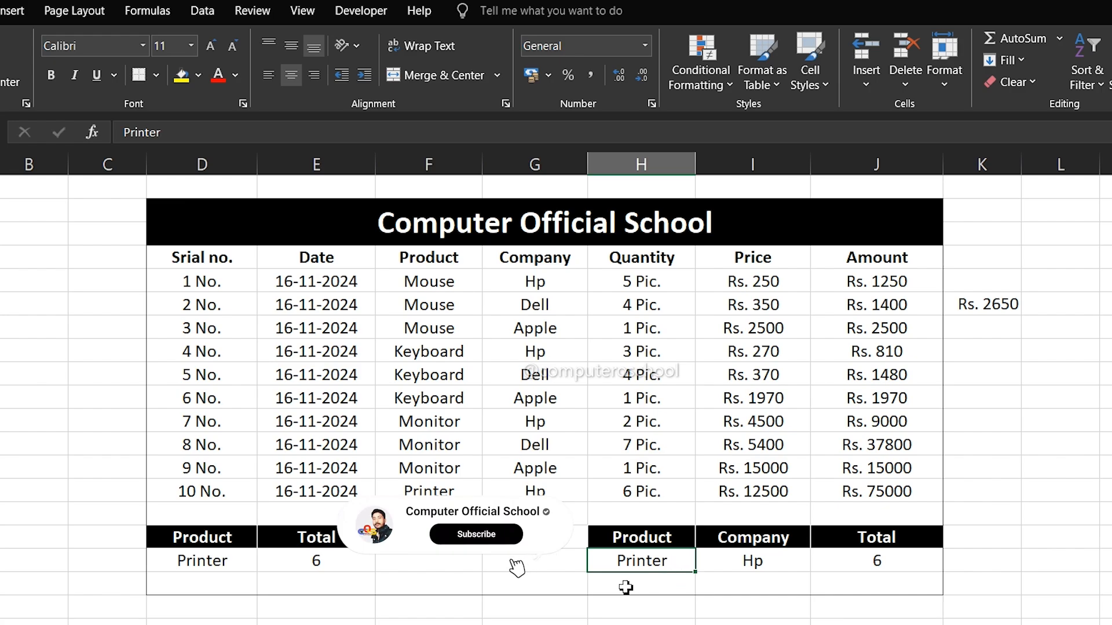
type("Mouse")
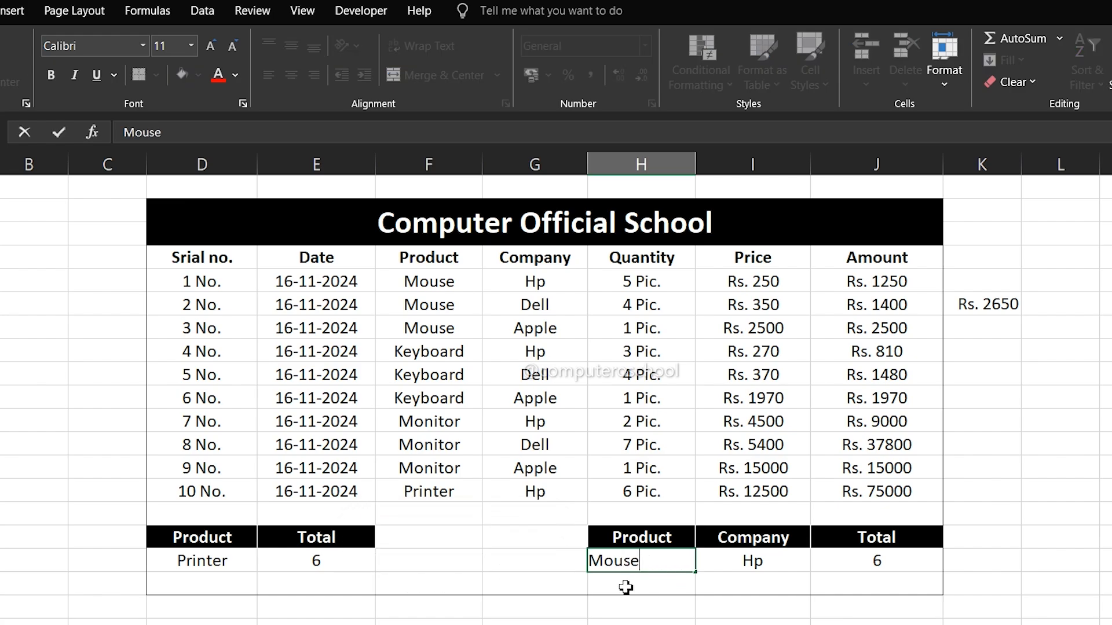
key("Return")
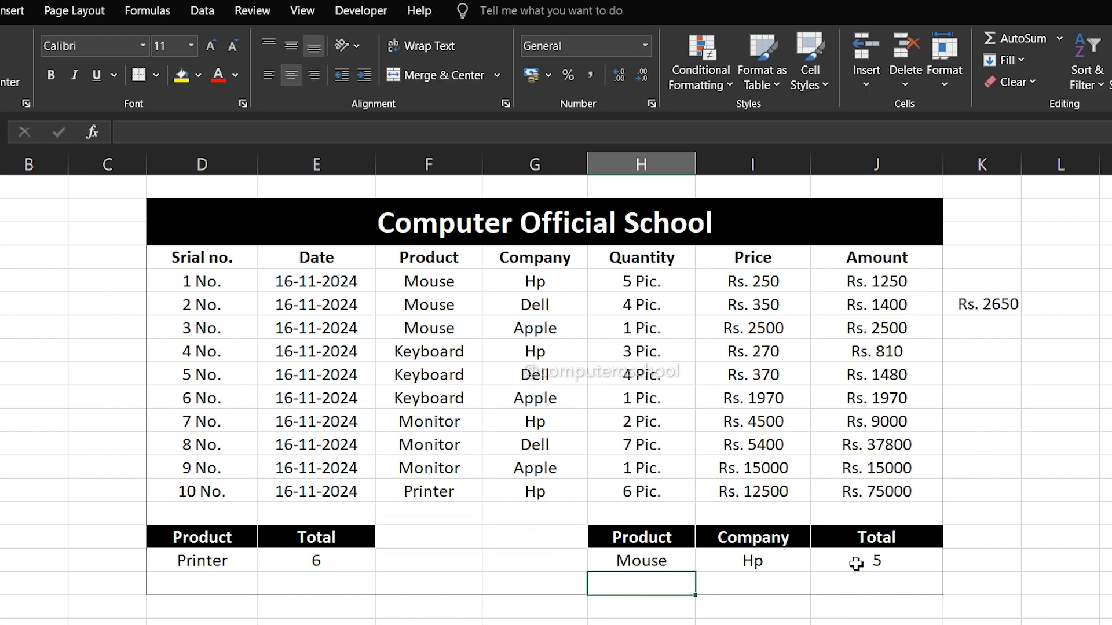
Step: Switch the Company criterion in I17 of the product-and-company summary to Dell, followed by Apple
left_click(790, 561)
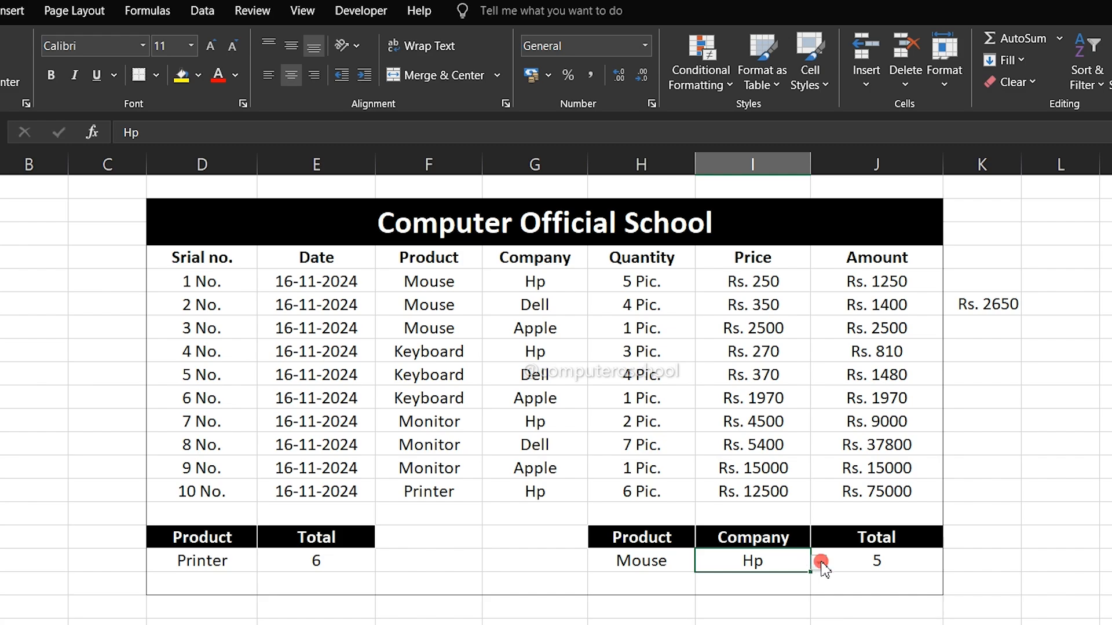
left_click(818, 563)
left_click(728, 598)
left_click(817, 565)
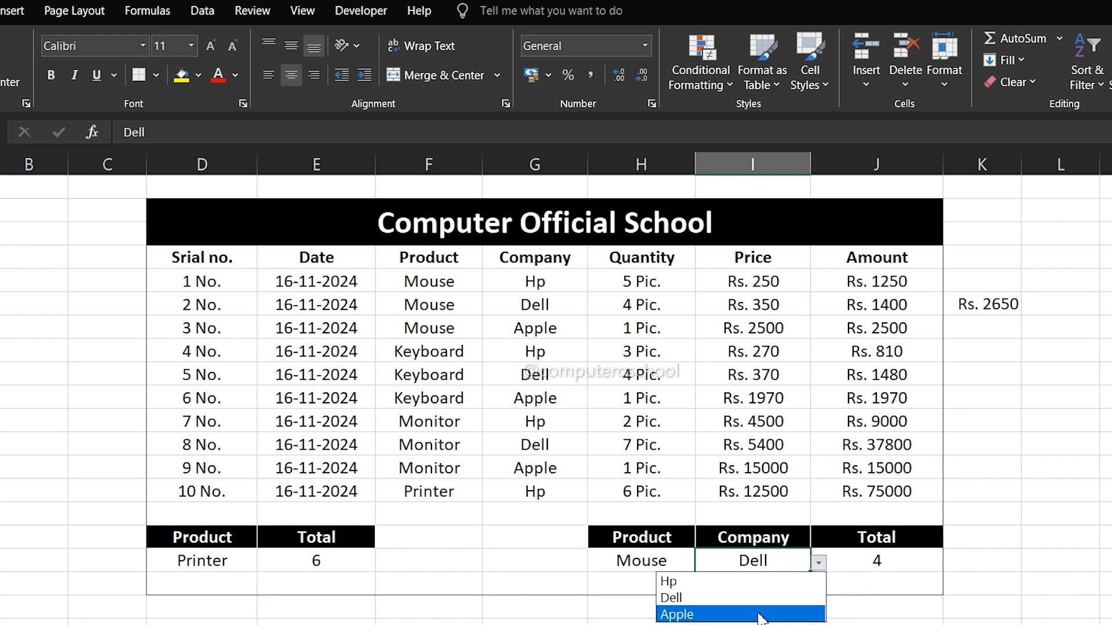
left_click(758, 613)
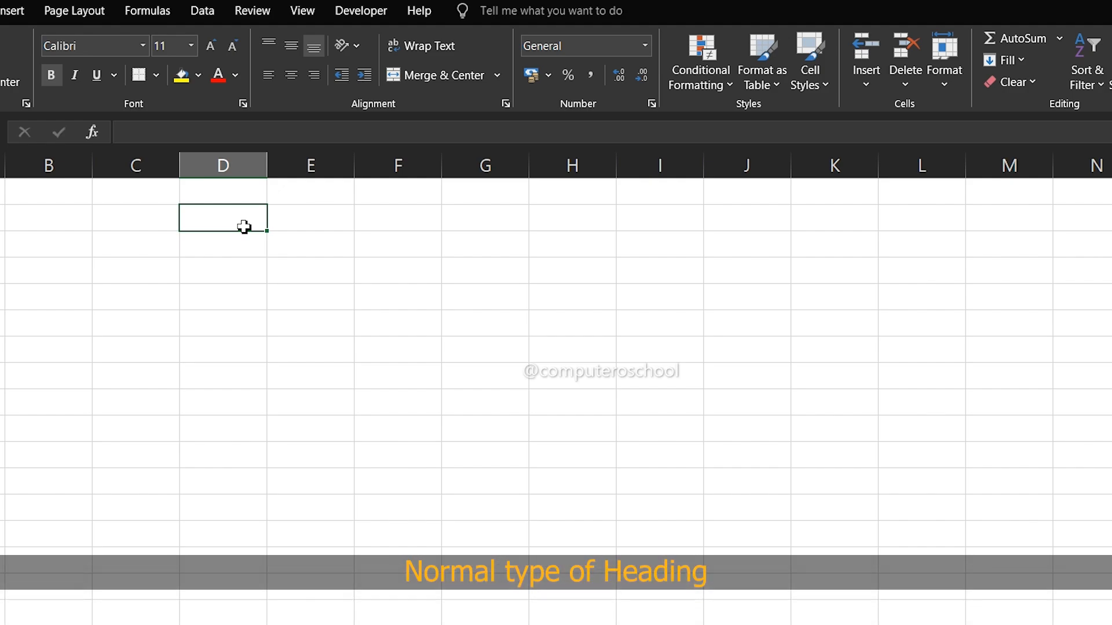
Step: Add the Computer Official School title with the headings Srial no., Date, Product, Company, Quantity, Price and Amount, starting from the selected cell in column D
type("Computer Official School Srial no.\tDate\tProduct\tCompany\tQuantity\tPrice\tAmount")
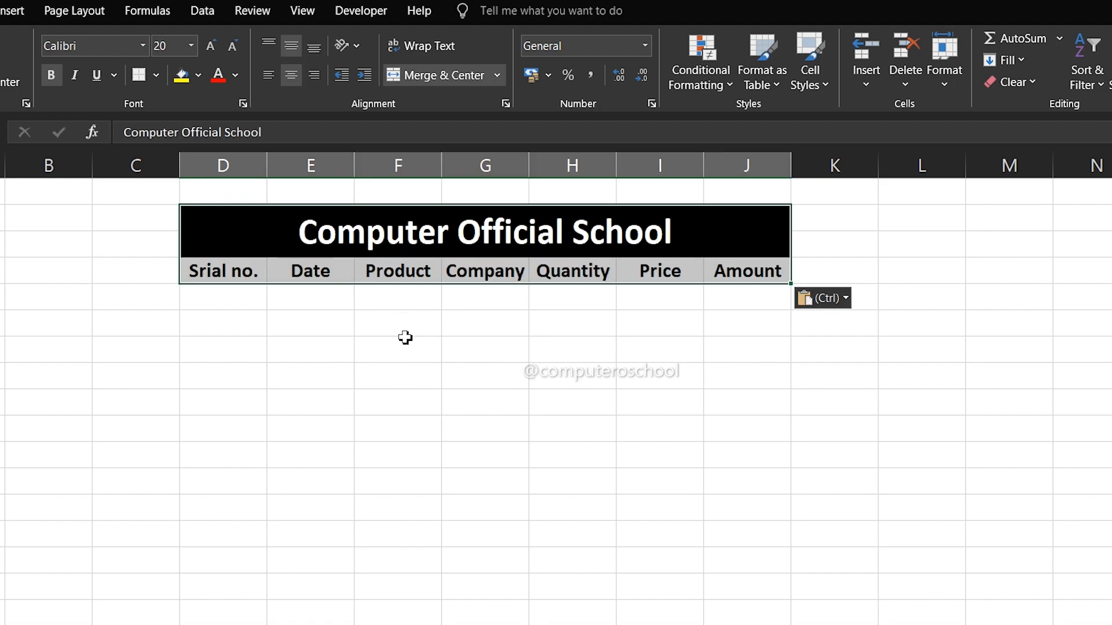
key("Escape")
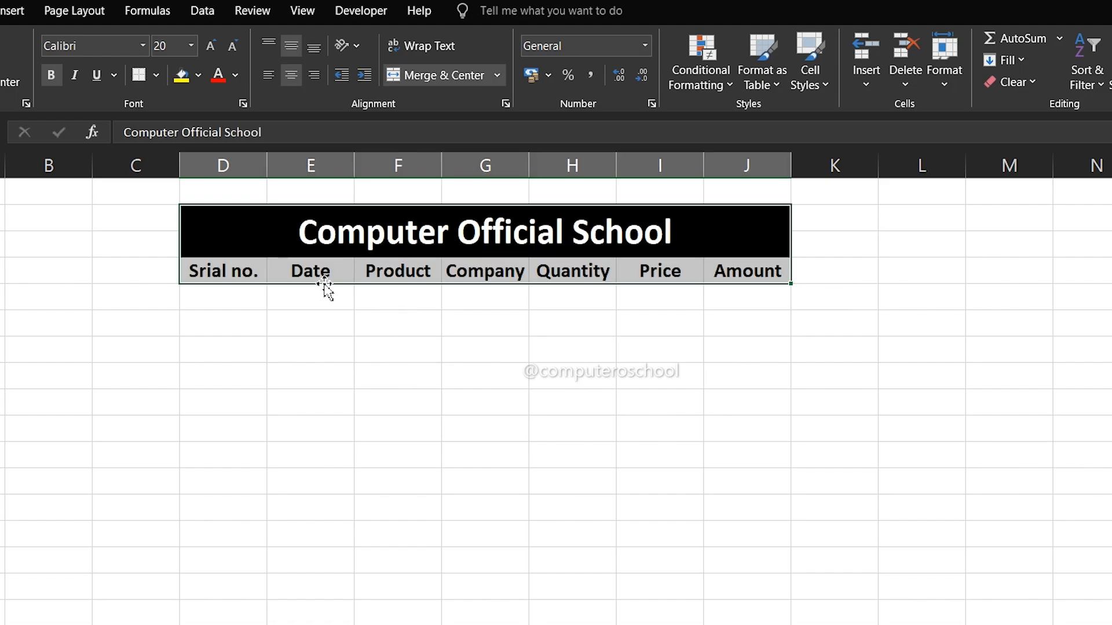
Step: Number the Srial no. column by entering 1 and 2 and extending the series to 6
left_click(232, 302)
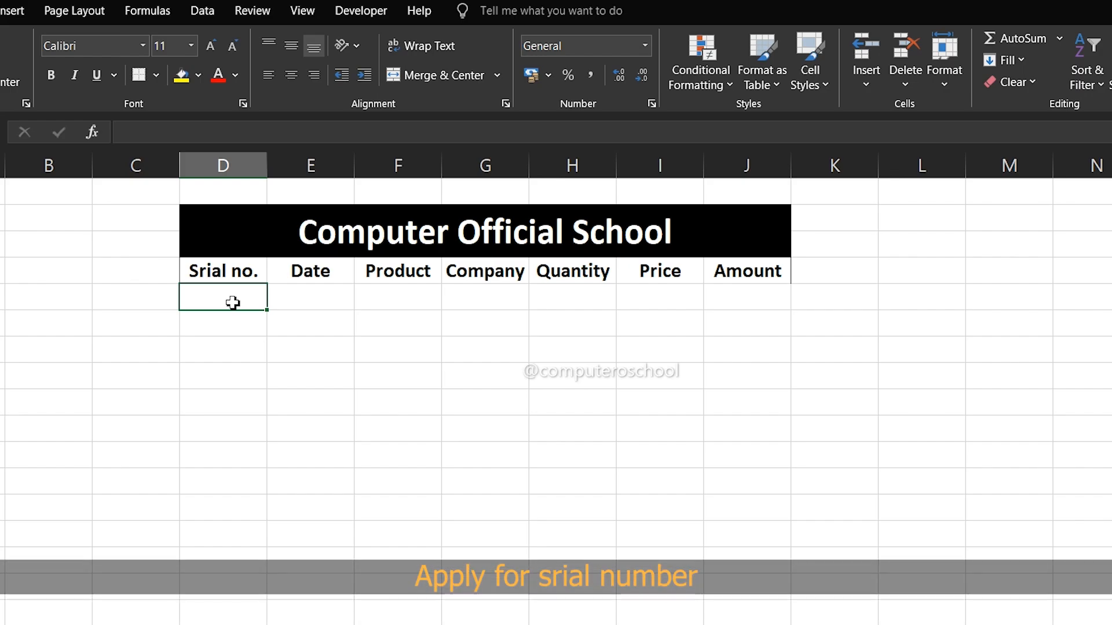
type("1")
key("Return")
type("2")
key("Return")
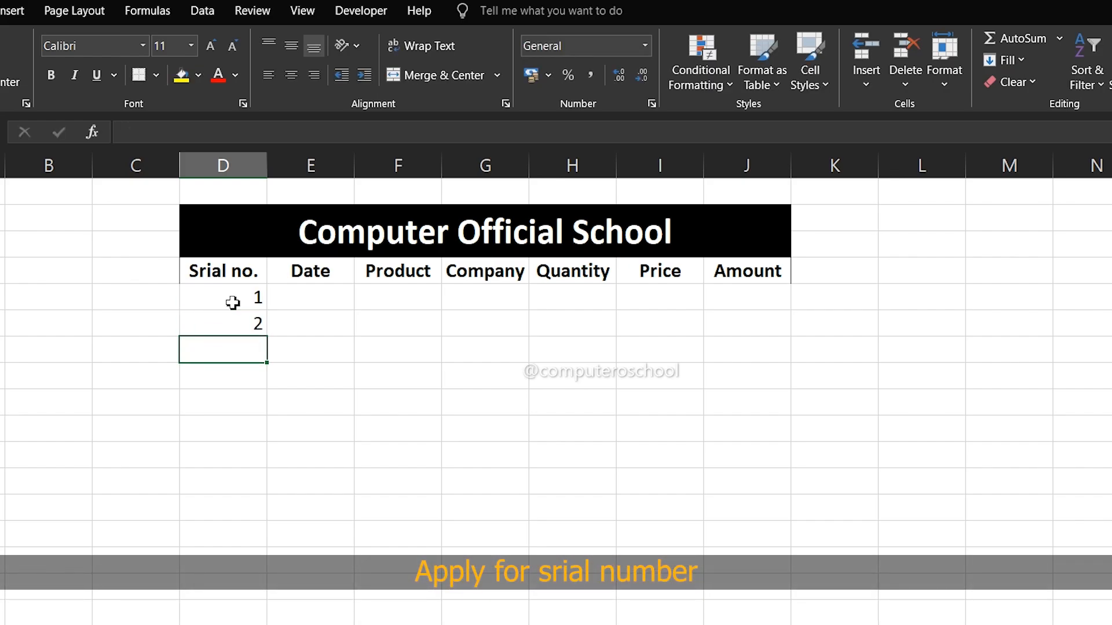
left_click_drag(219, 300, 259, 455)
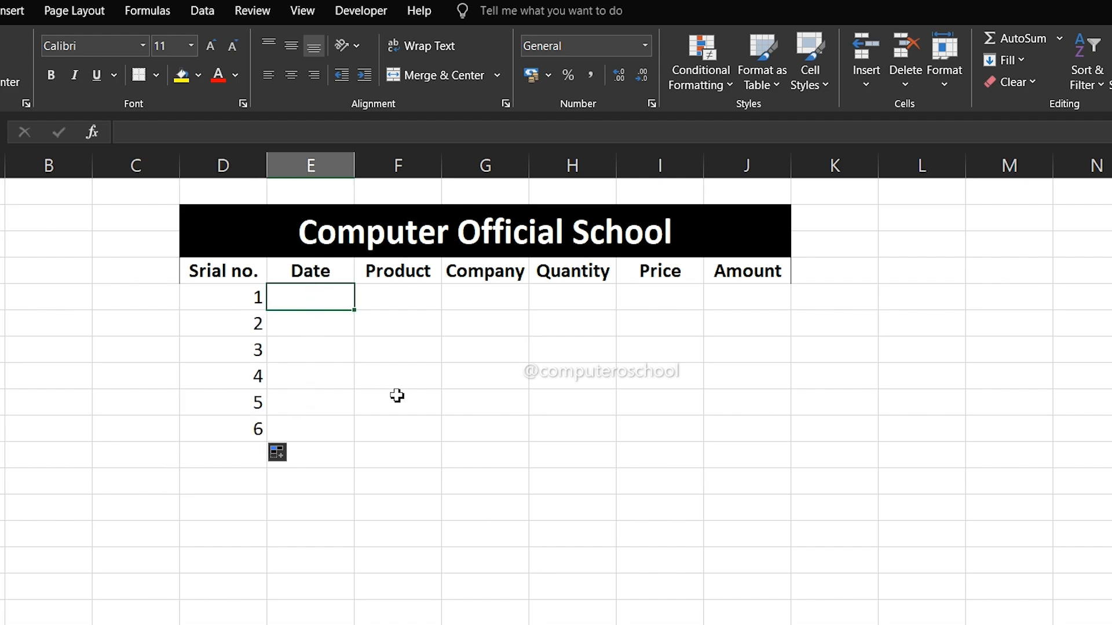
Step: Enter =TODAY() in the first Date cell, fit the column width, and fill the date through serial number 6
type("=")
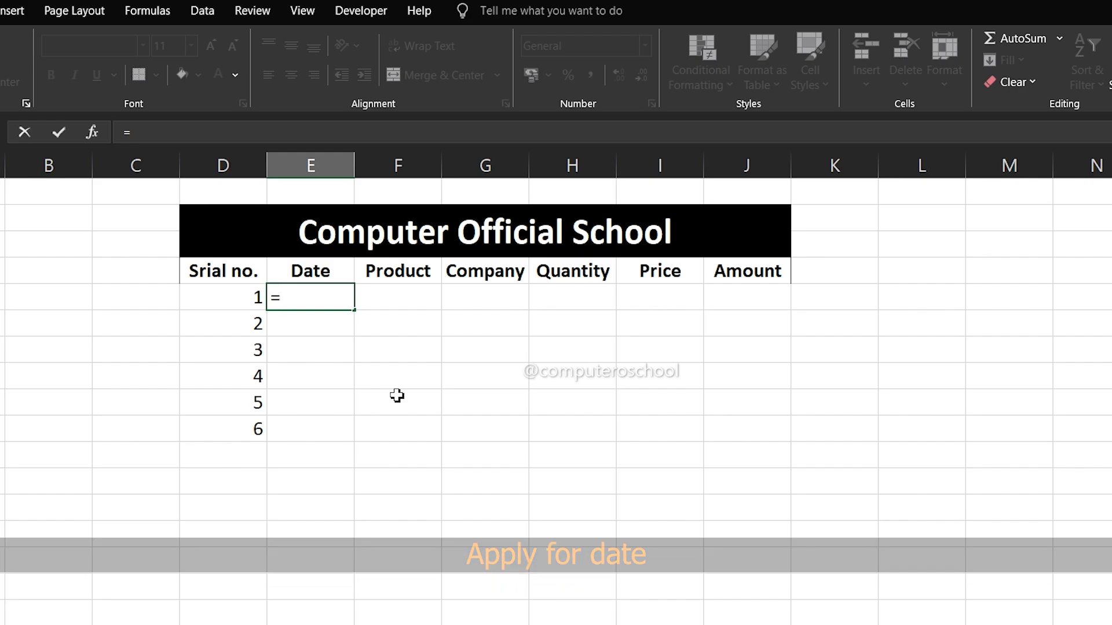
type("today()")
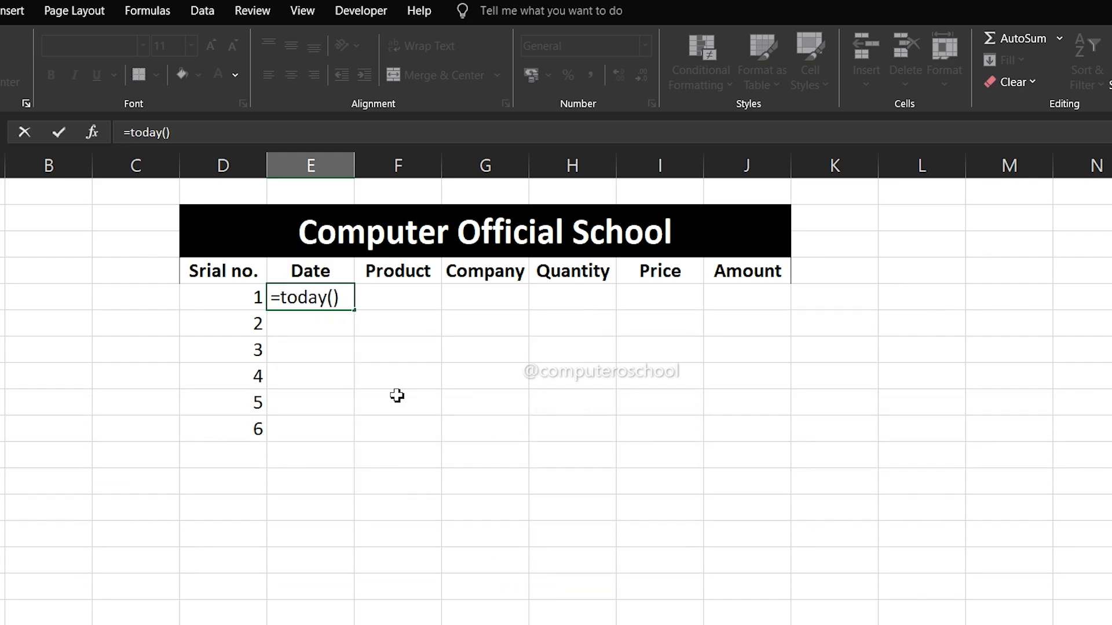
key("Return")
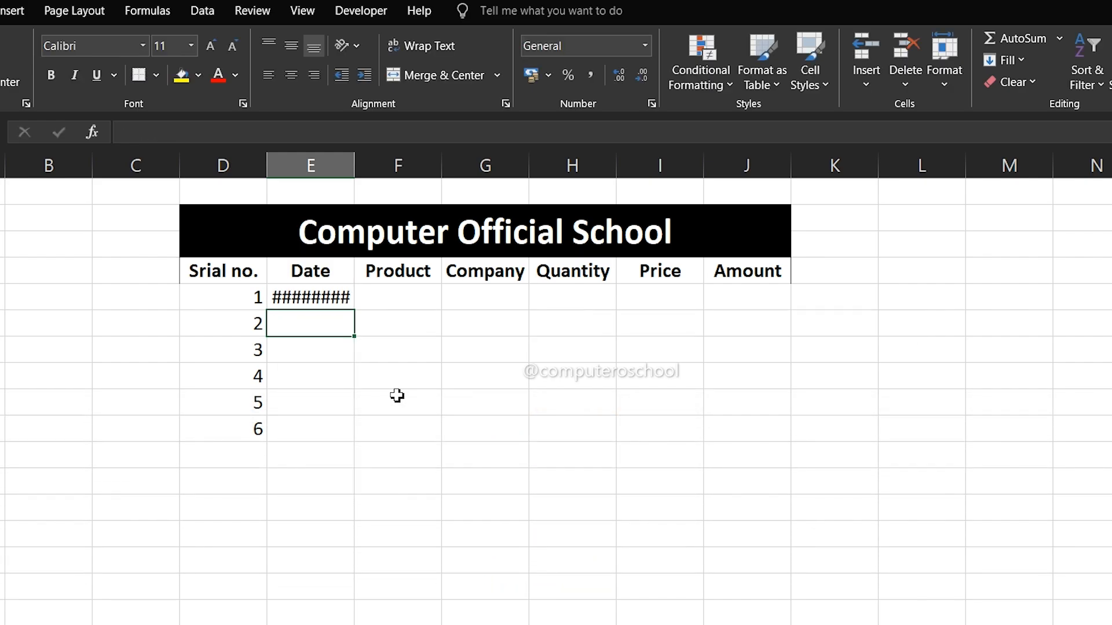
double_click(354, 165)
left_click(364, 291)
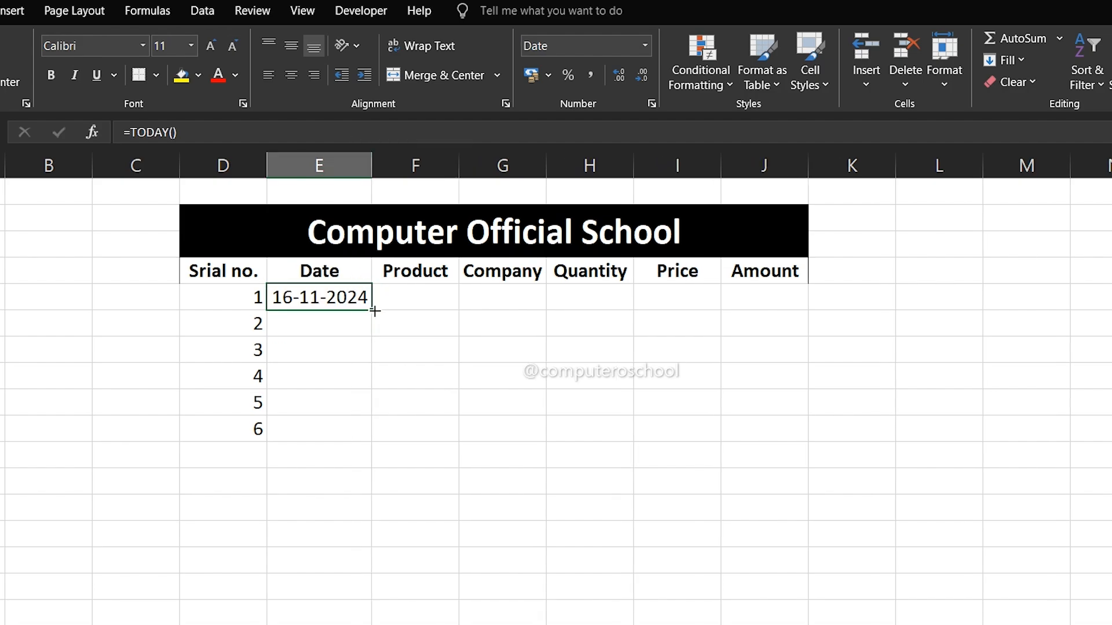
left_click_drag(371, 309, 372, 439)
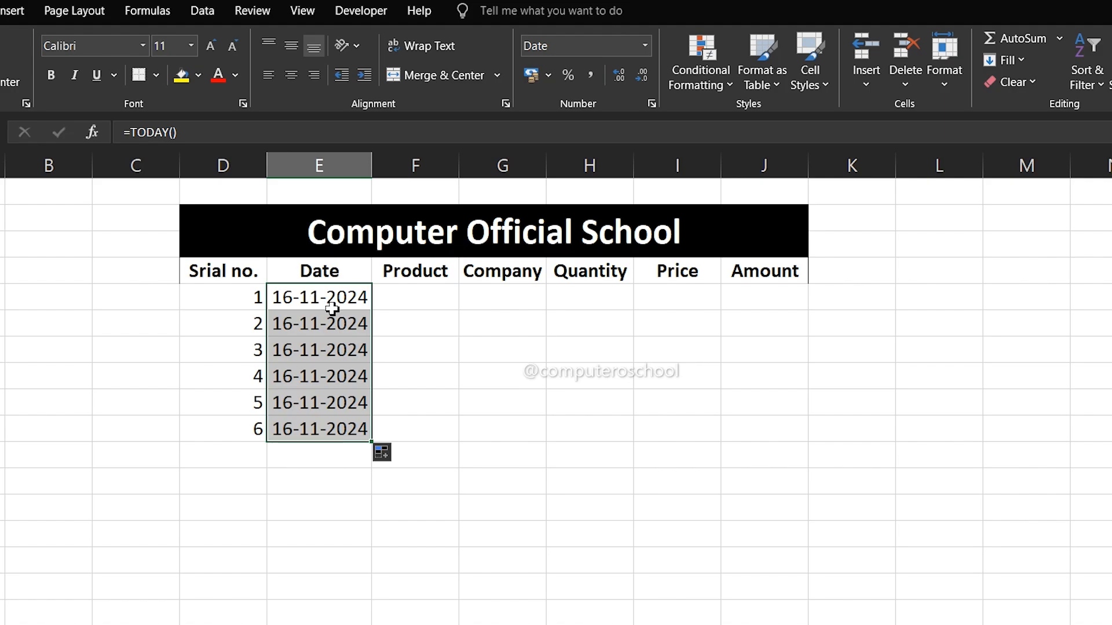
Step: Fill the Product column for serials 1 to 6 with Mouse, Mouse, Keyboard, Keyboard, Monitor and Monitor
left_click(414, 305)
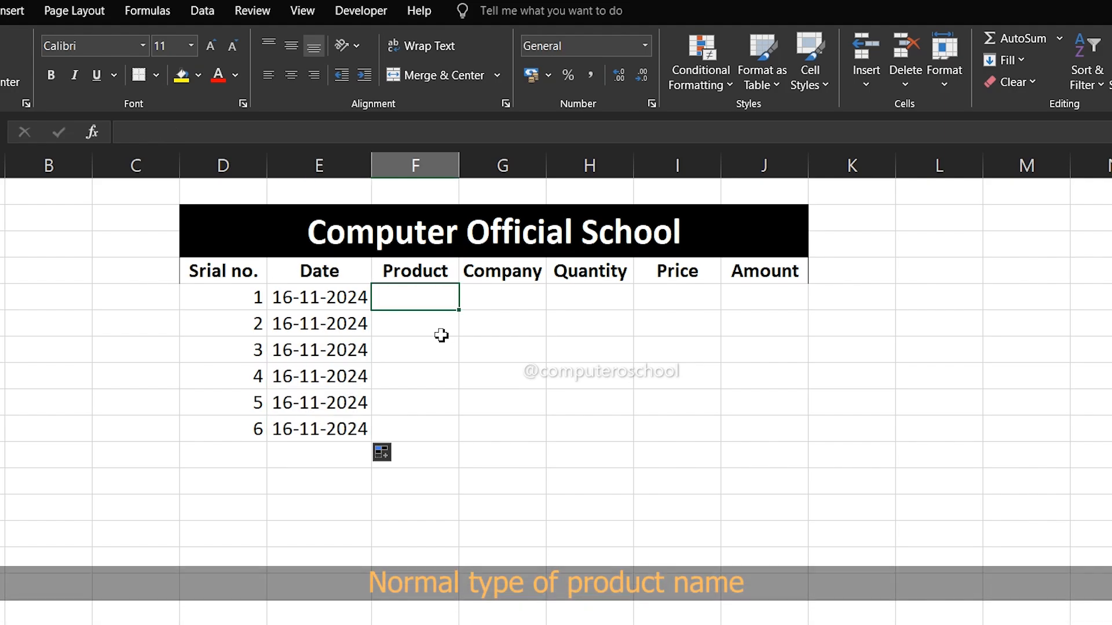
type("Mouse")
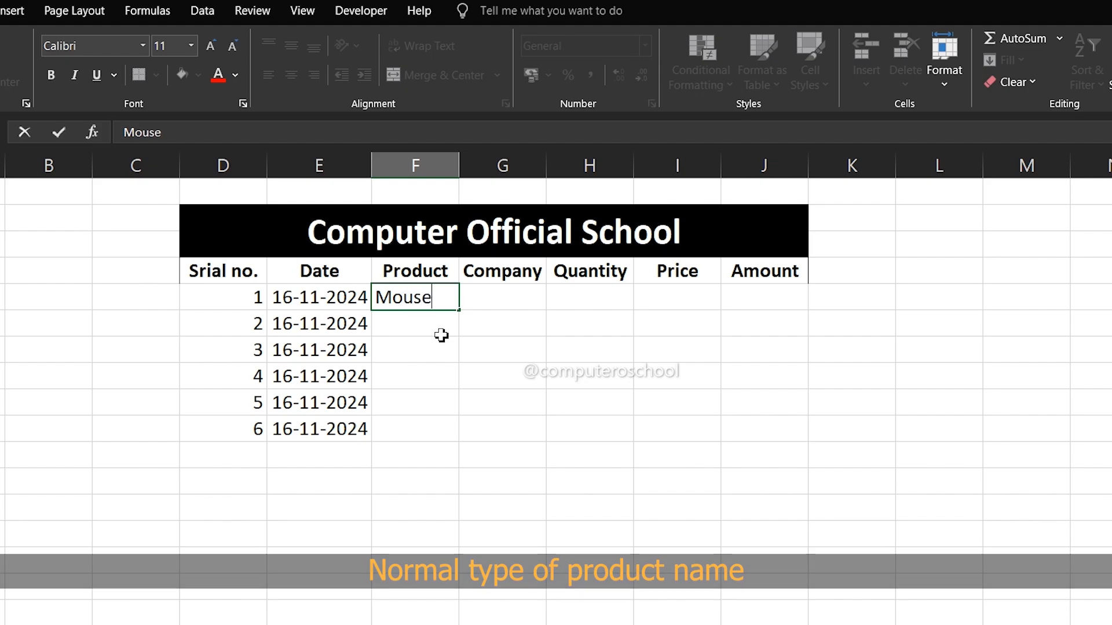
key("Return")
type("Mouse")
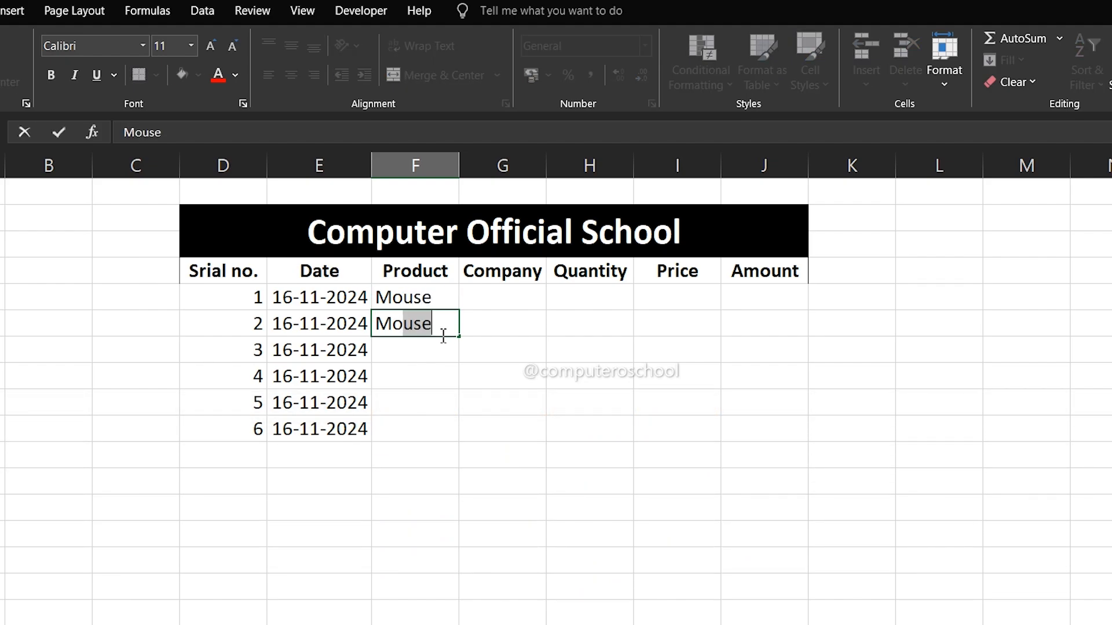
key("Return")
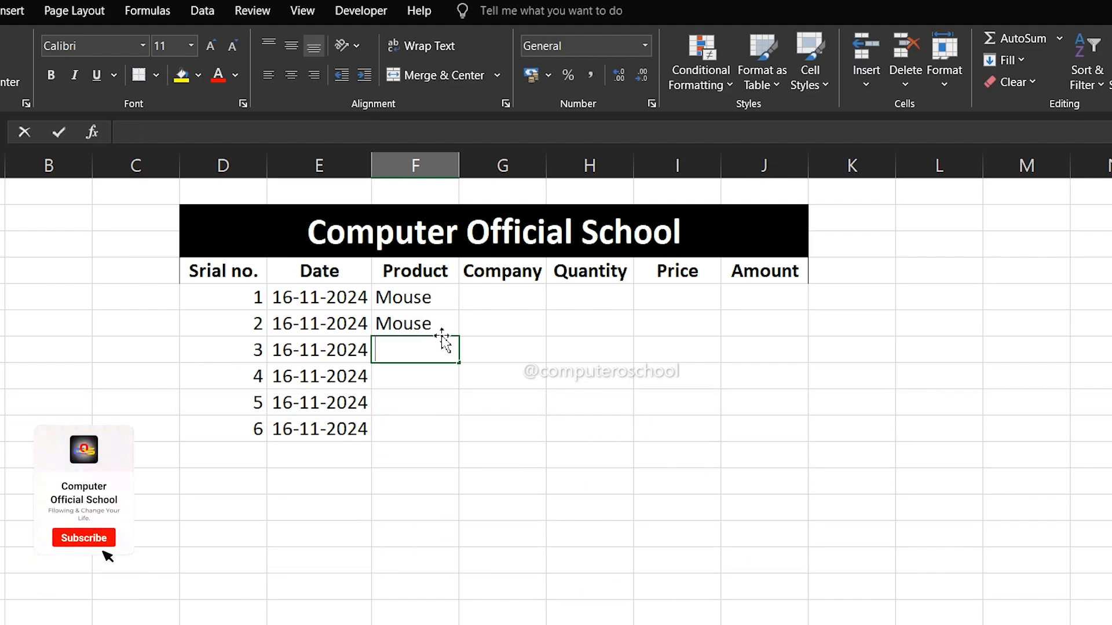
type("Keyboard")
key("Return")
type("Keyboard")
key("Return")
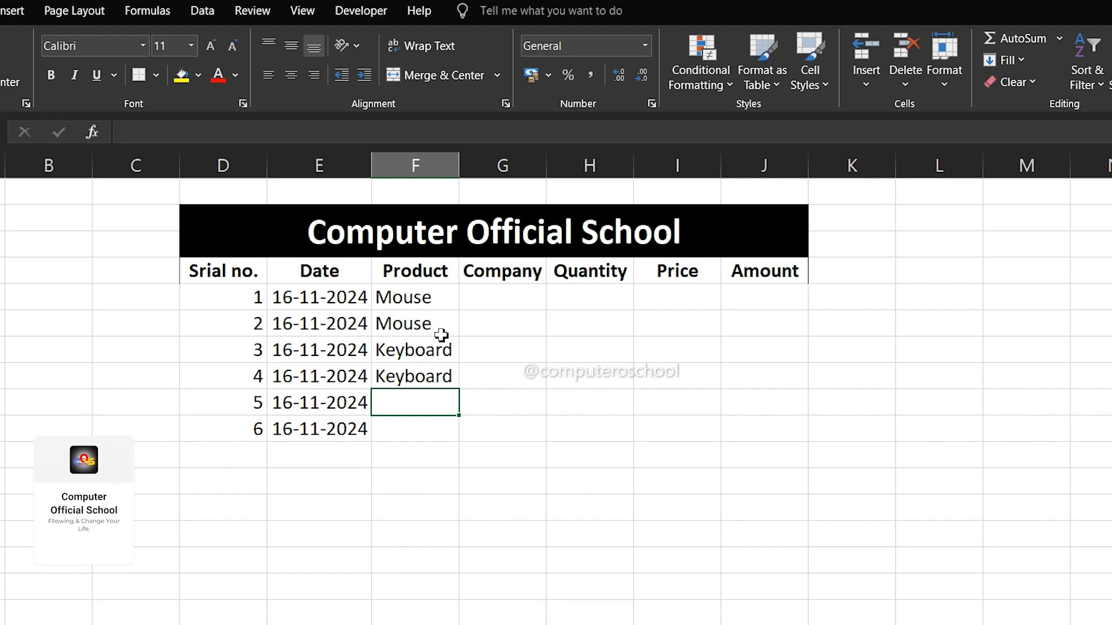
type("Monitor")
key("Return")
type("Monitor")
key("Return")
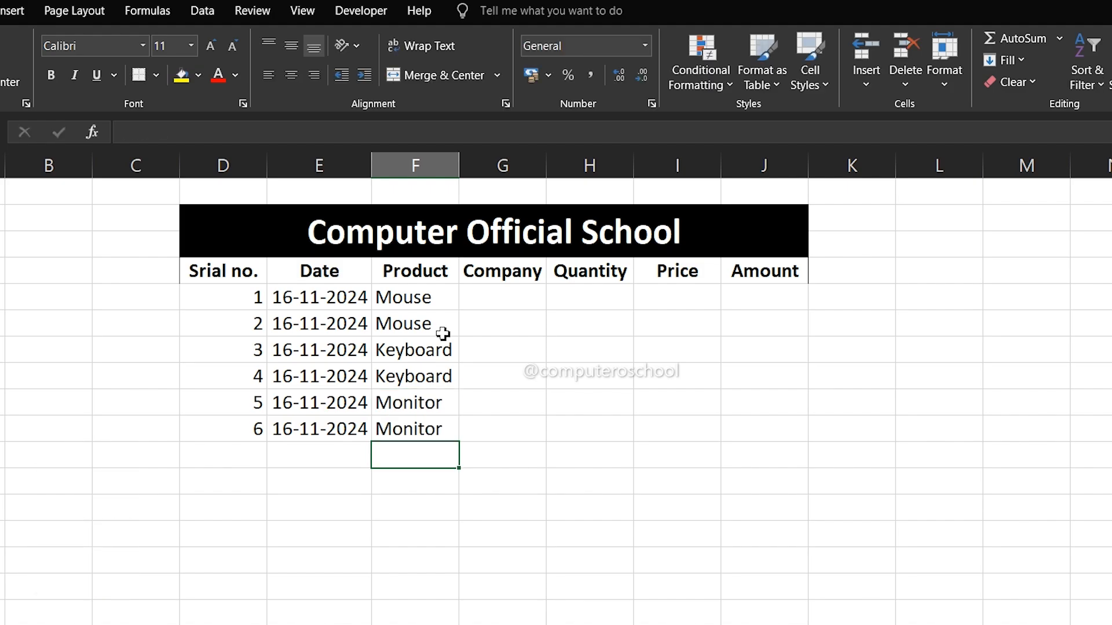
Step: Fill the Company column for serials 1 to 6 with hp, dell, Apple, Acer, Samsung and Foxin
left_click(498, 299)
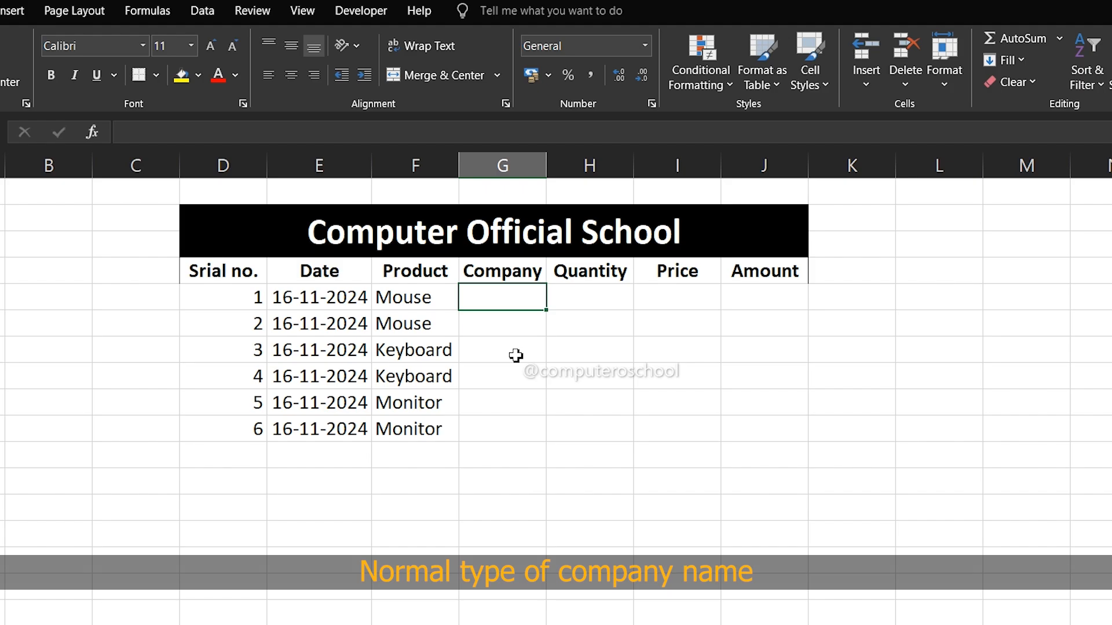
type("hp")
key("Return")
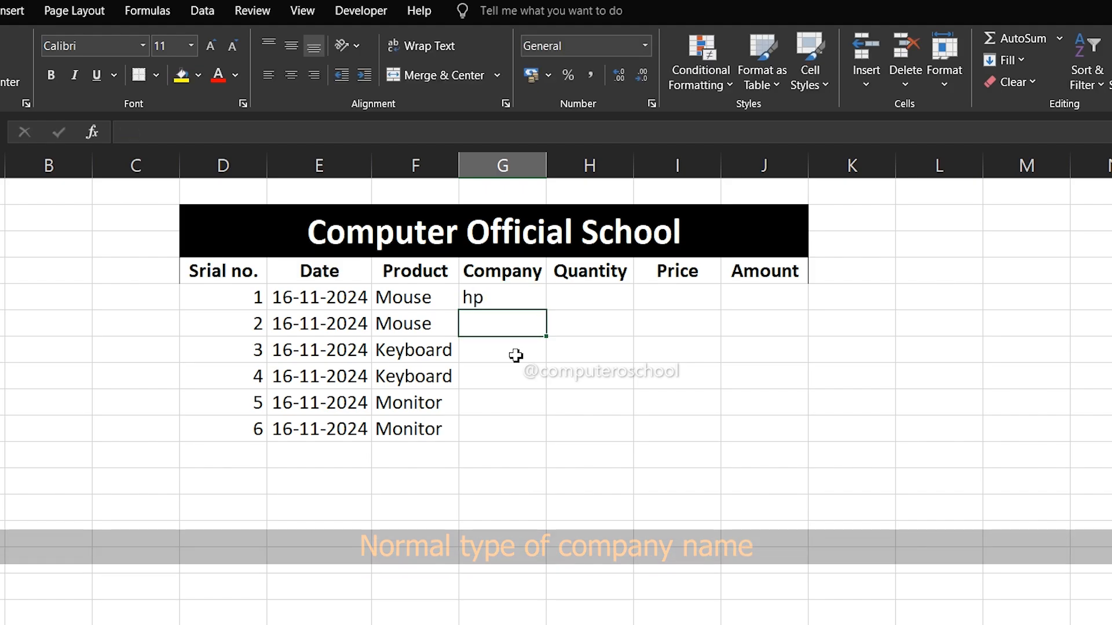
type("dell")
key("Return")
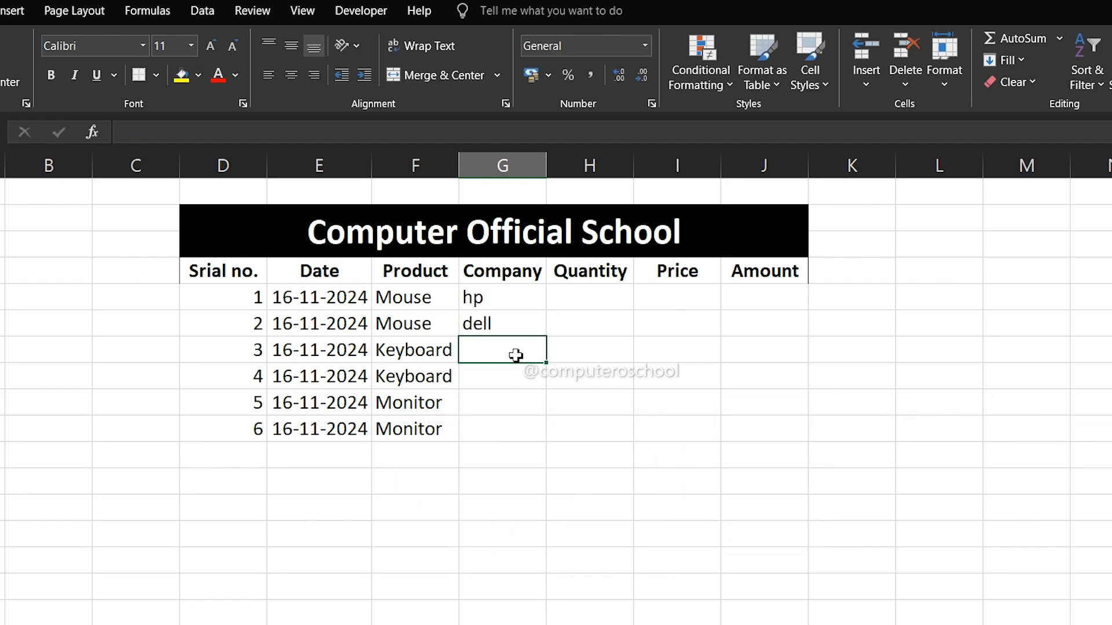
type("Apple")
key("Return")
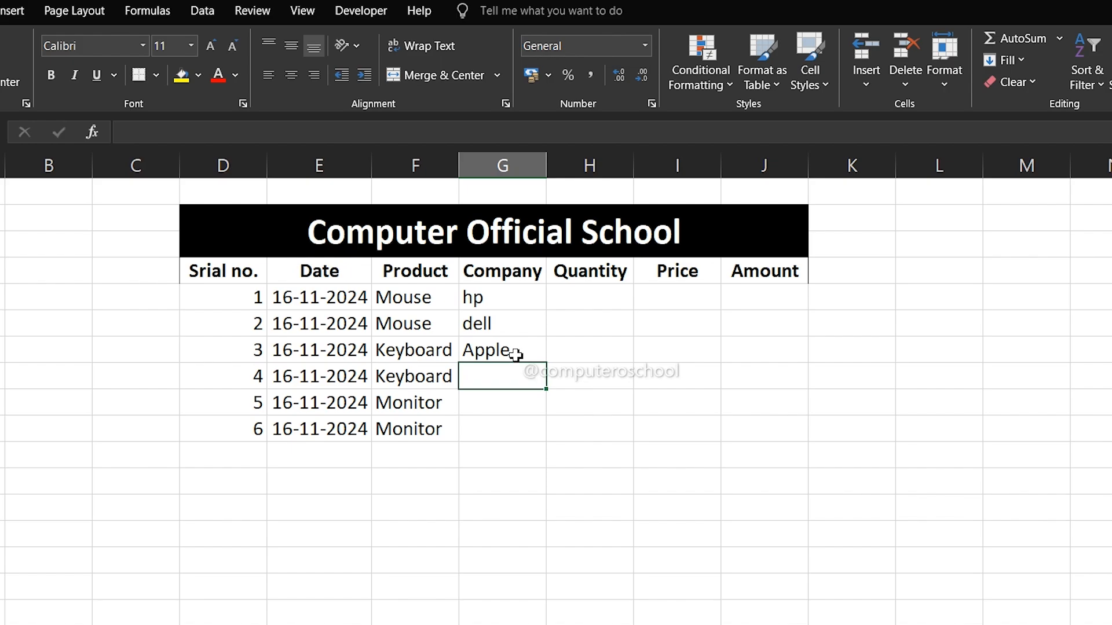
type("A")
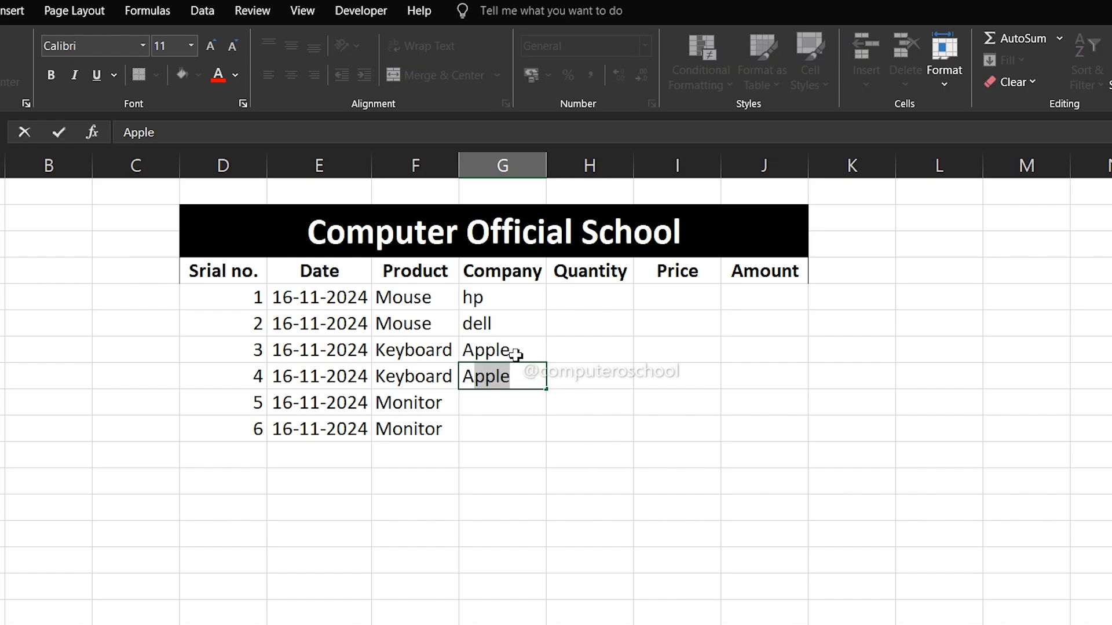
type("cer")
key("Return")
type("S")
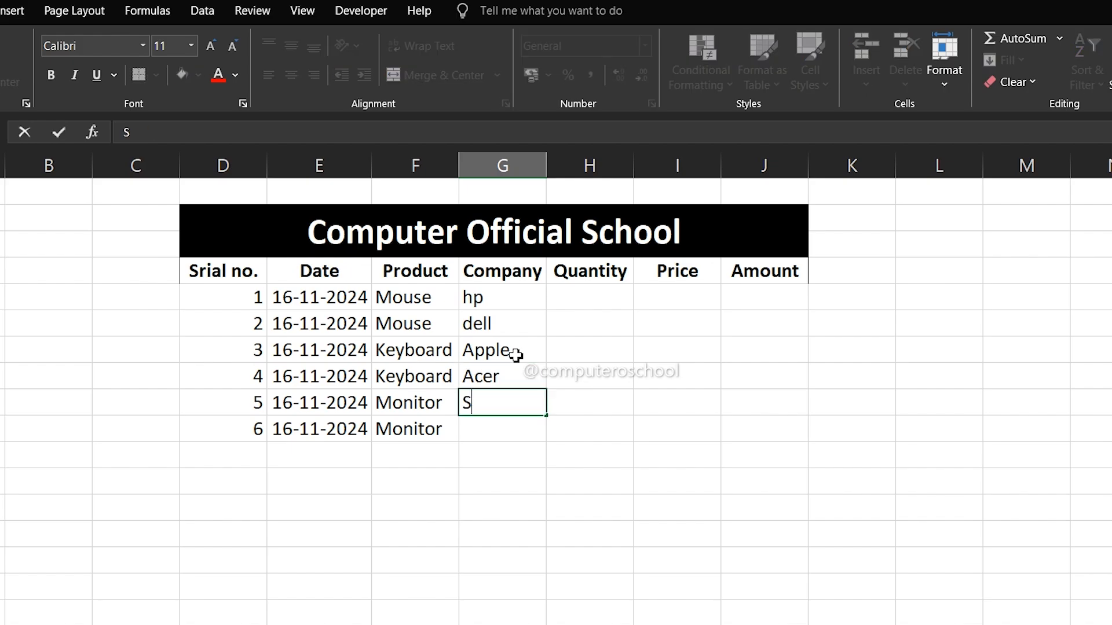
type("amsung")
key("Return")
type("Foxin")
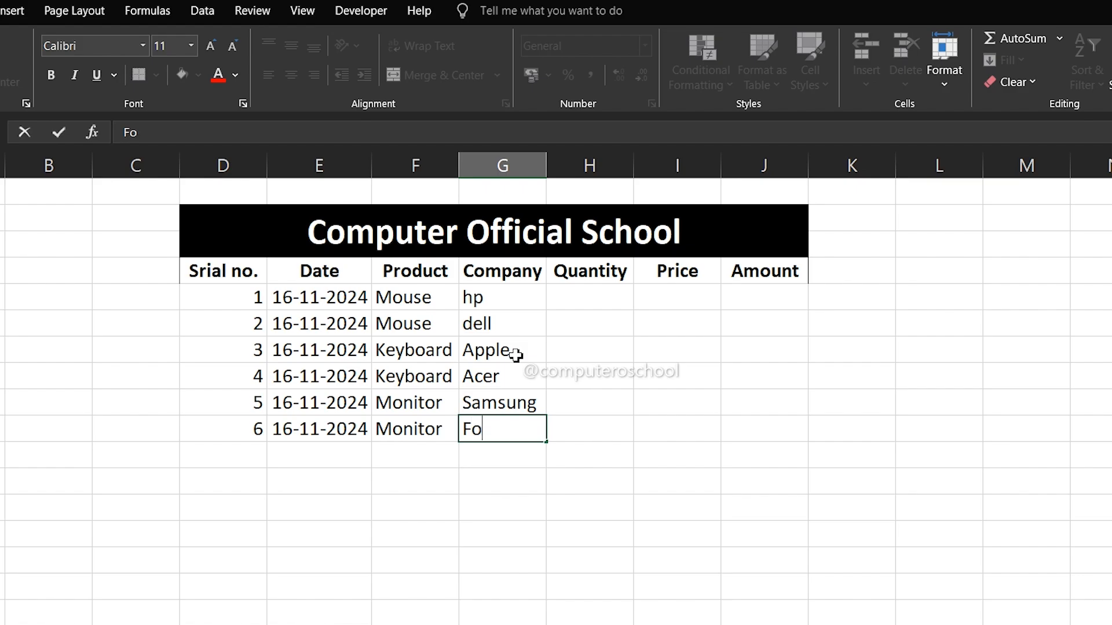
key("Return")
left_click_drag(503, 298, 516, 421)
Step: Enter the quantities 4, 5, 7, 8, 4 and 3 down the Quantity column
left_click(589, 297)
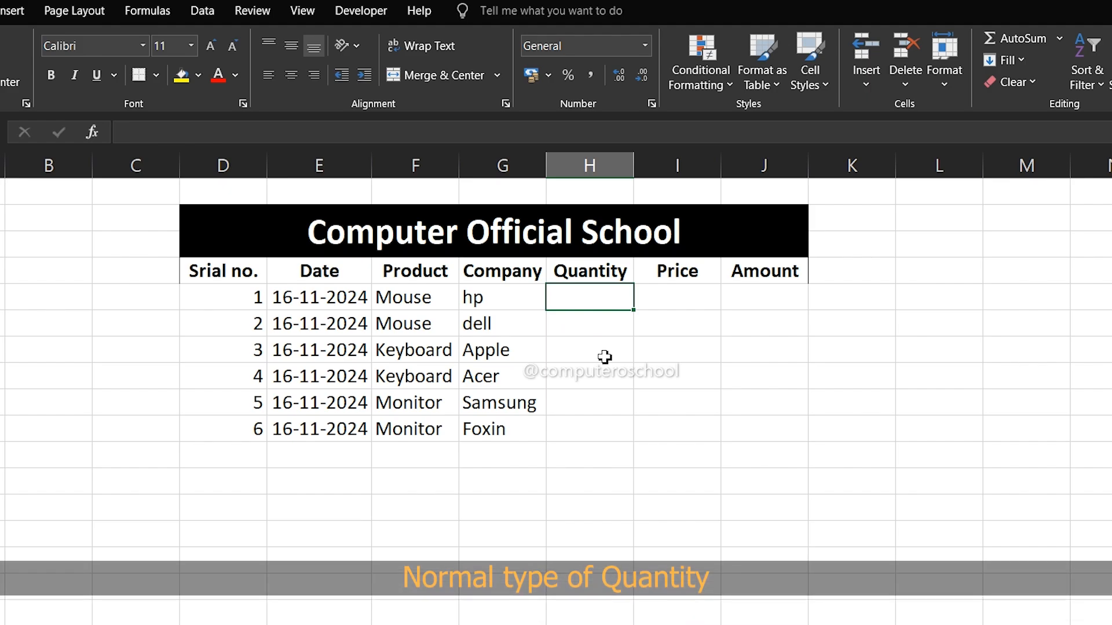
type("4")
key("Return")
type("5")
key("Return")
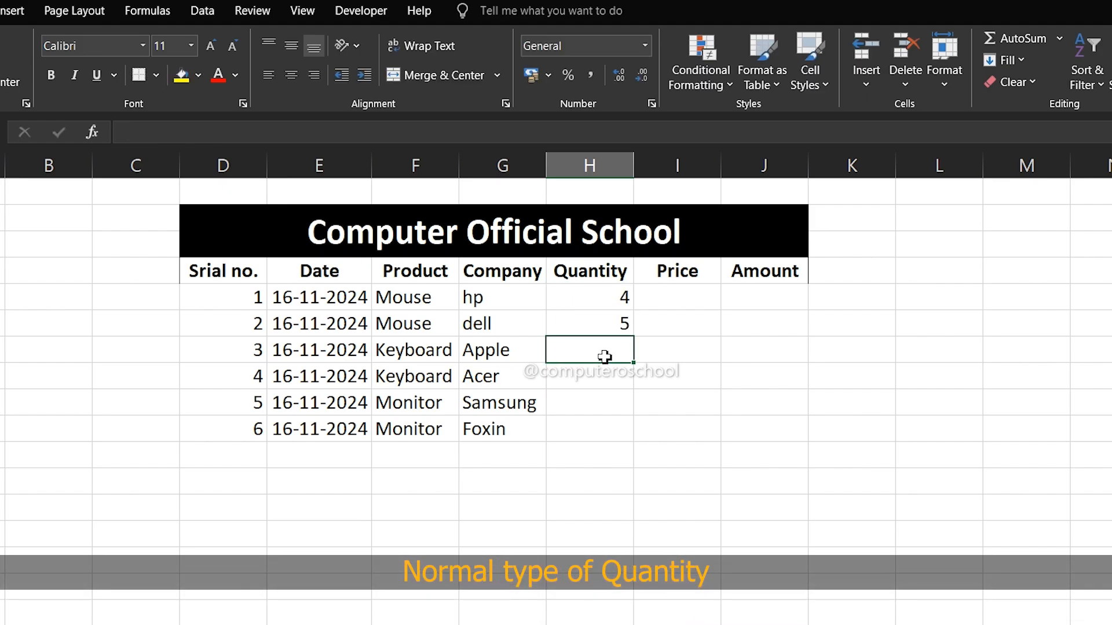
type("7")
key("Return")
type("8")
key("Return")
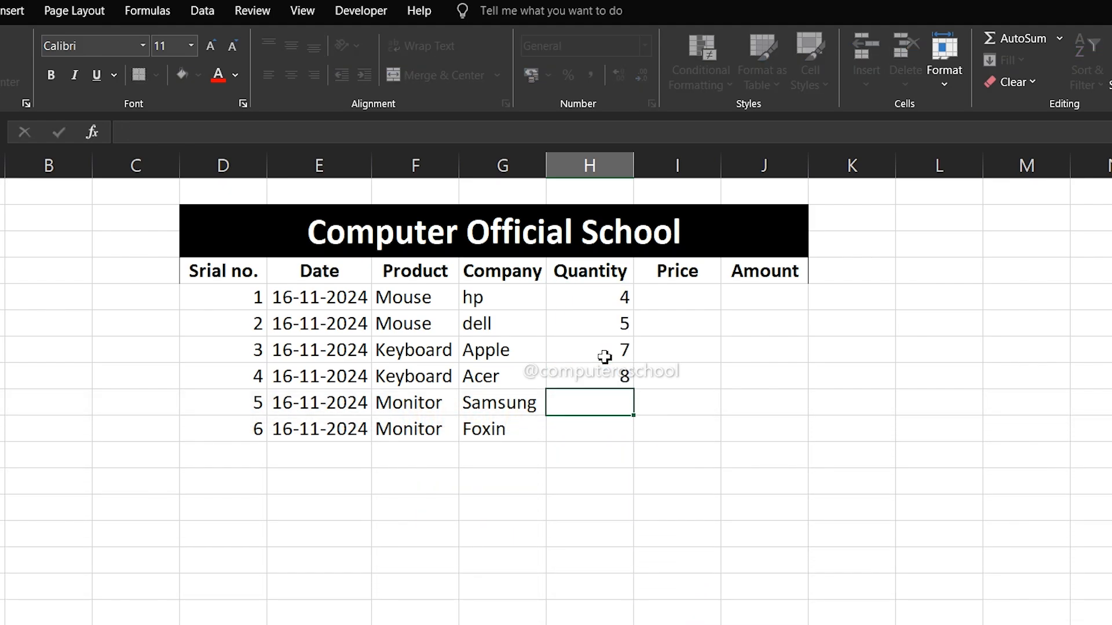
type("4")
key("Return")
type("3")
key("Return")
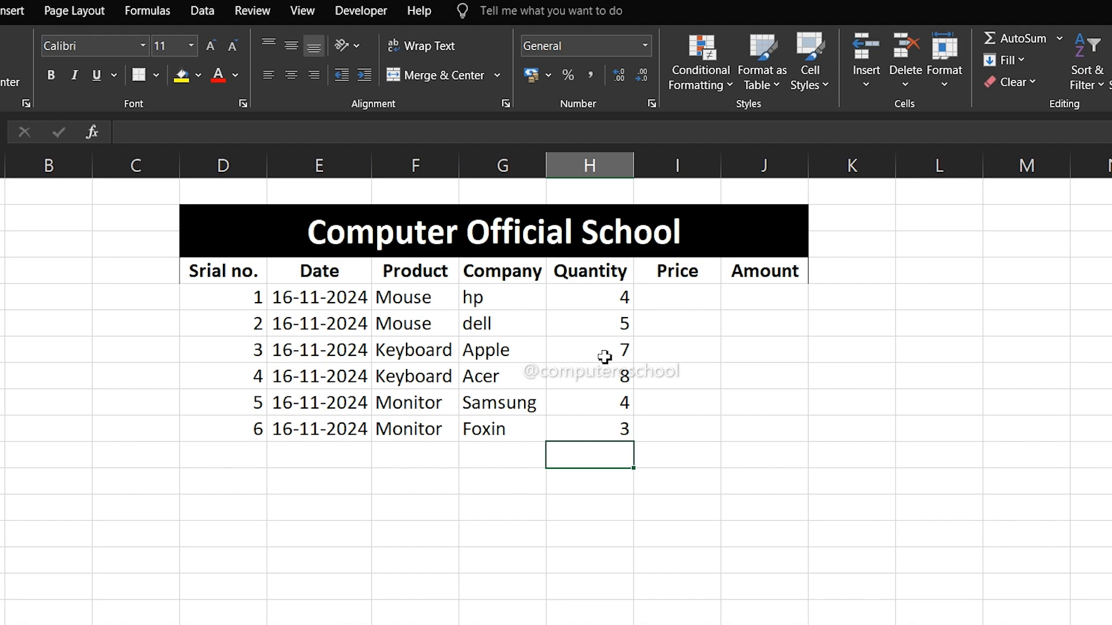
Step: Enter the prices 200, 150, 100, 300, 500 and 250 down the Price column for serials 1 to 6
left_click(677, 298)
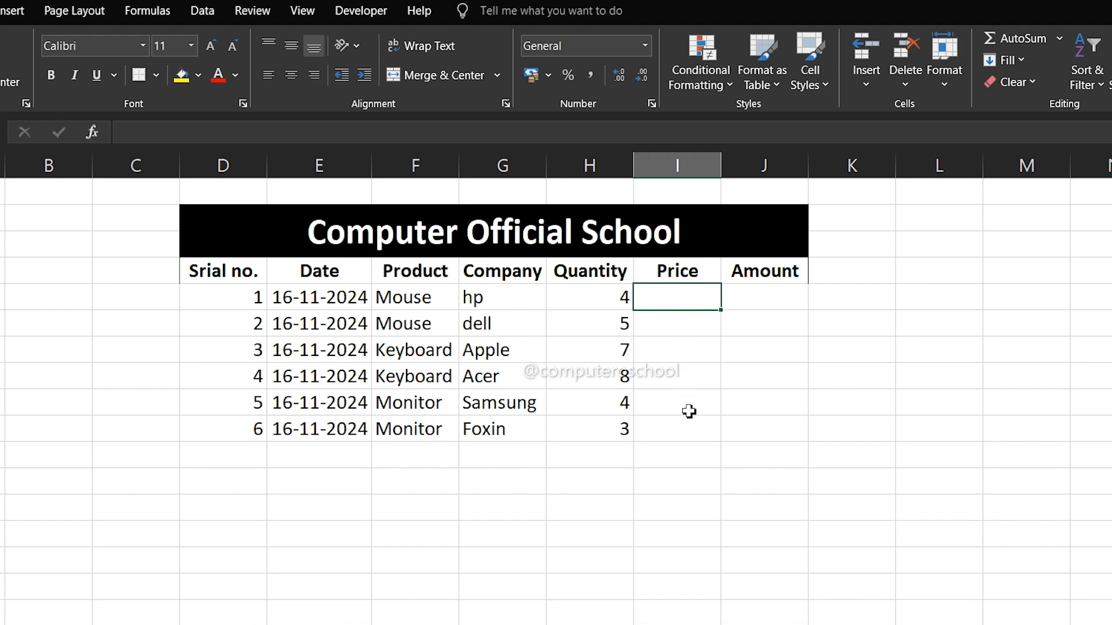
type("200")
key("Return")
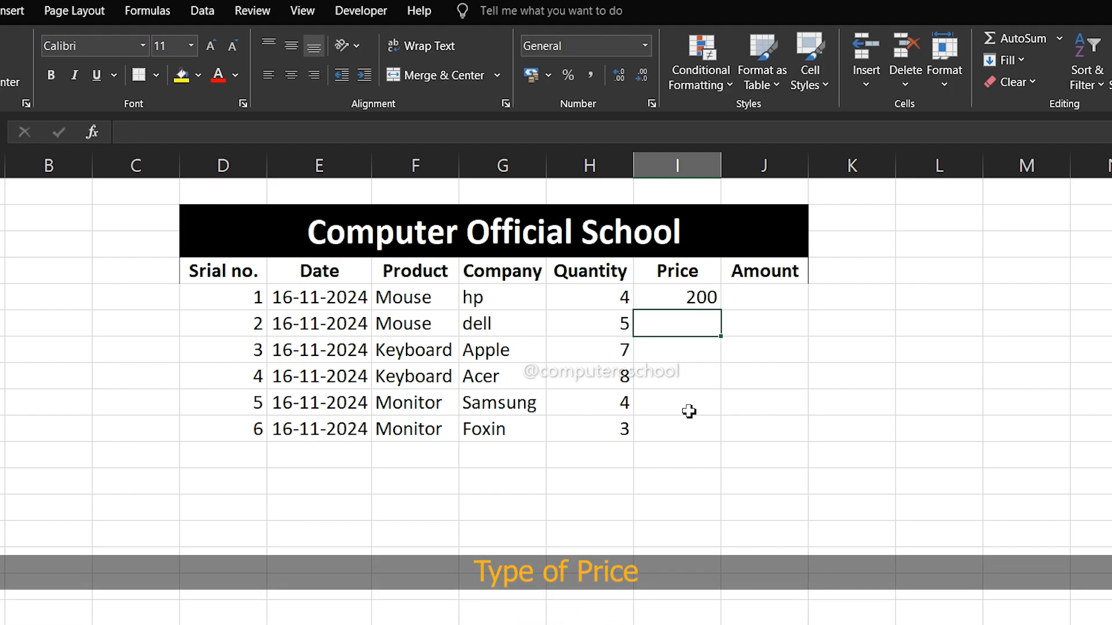
type("150")
key("Return")
type("100")
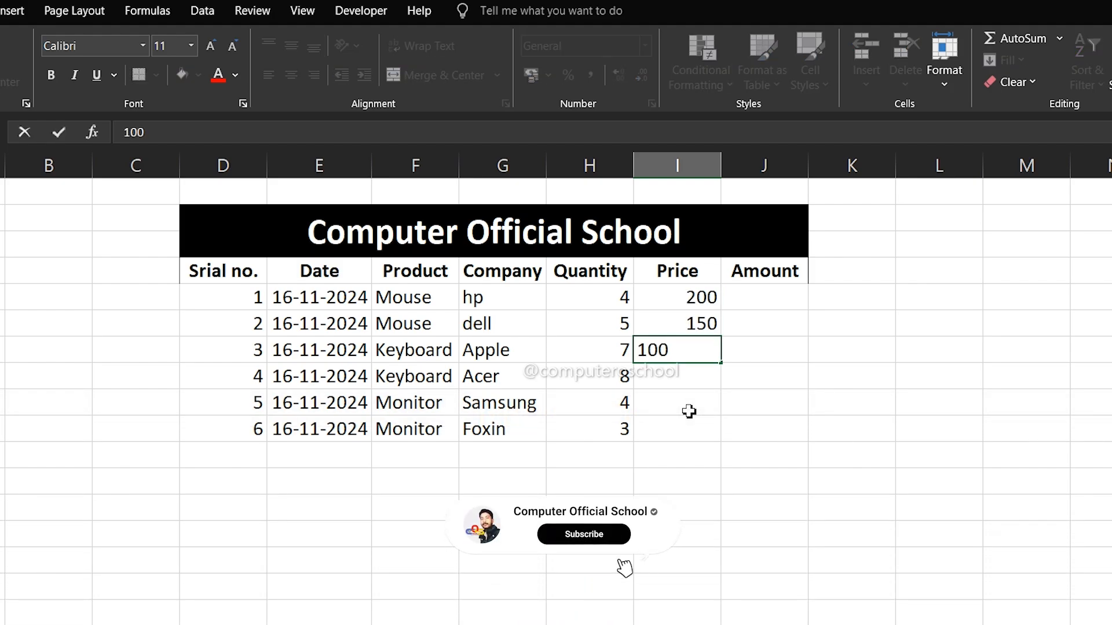
key("Return")
type("300")
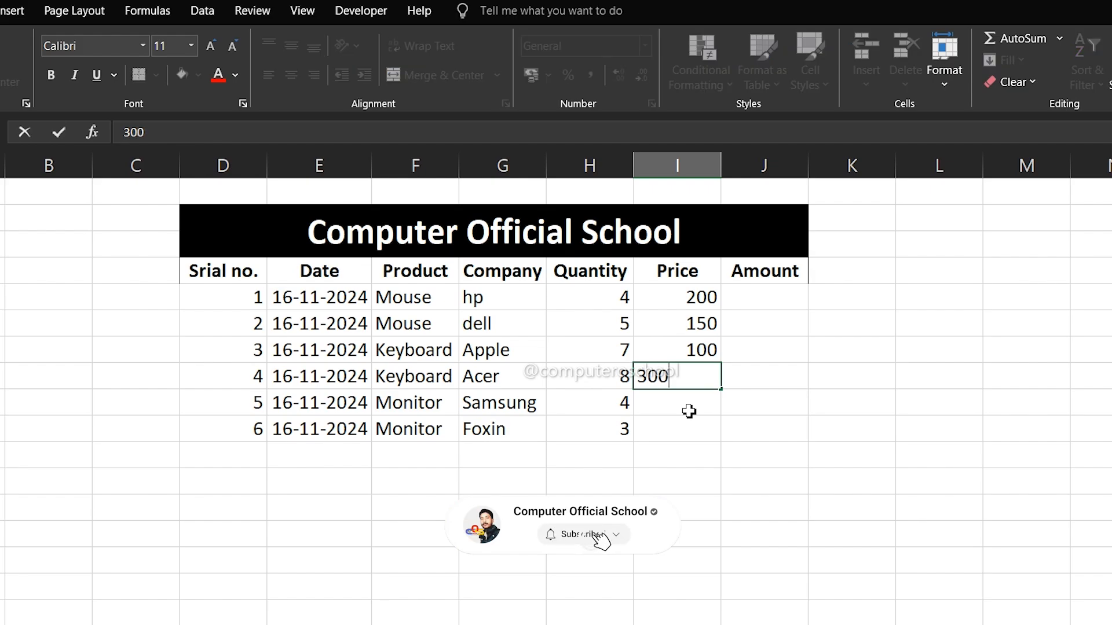
key("Return")
type("500")
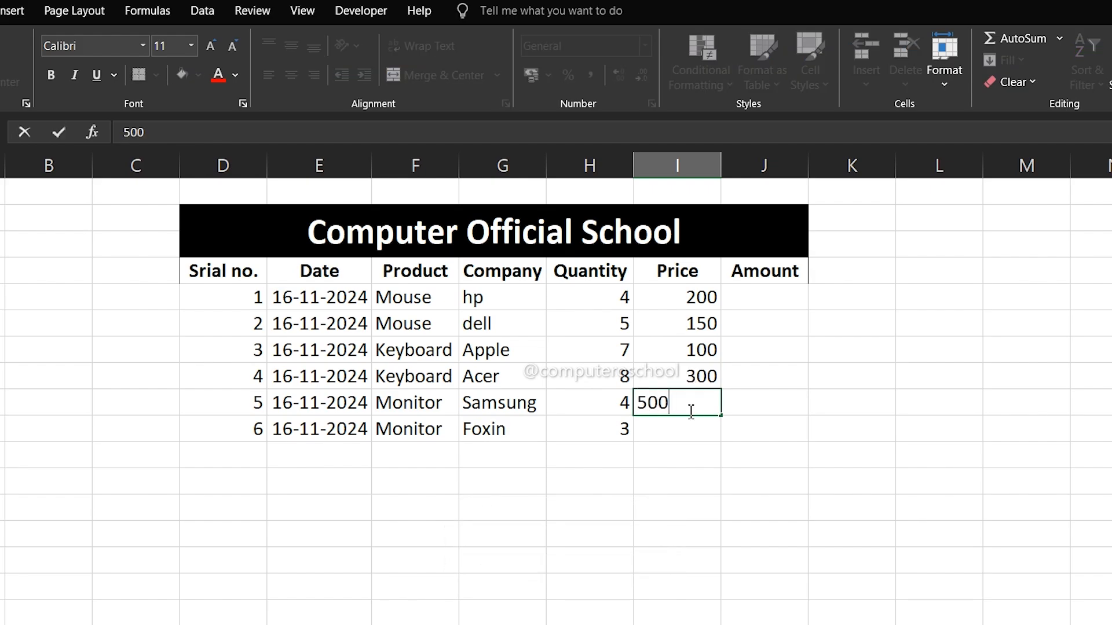
key("Return")
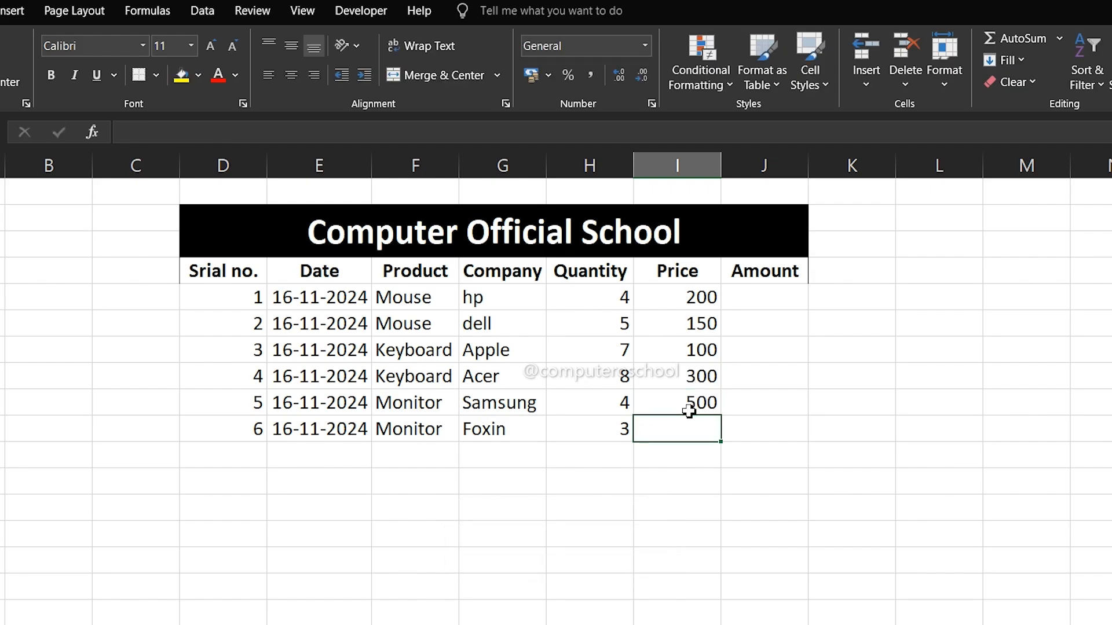
type("250")
key("Return")
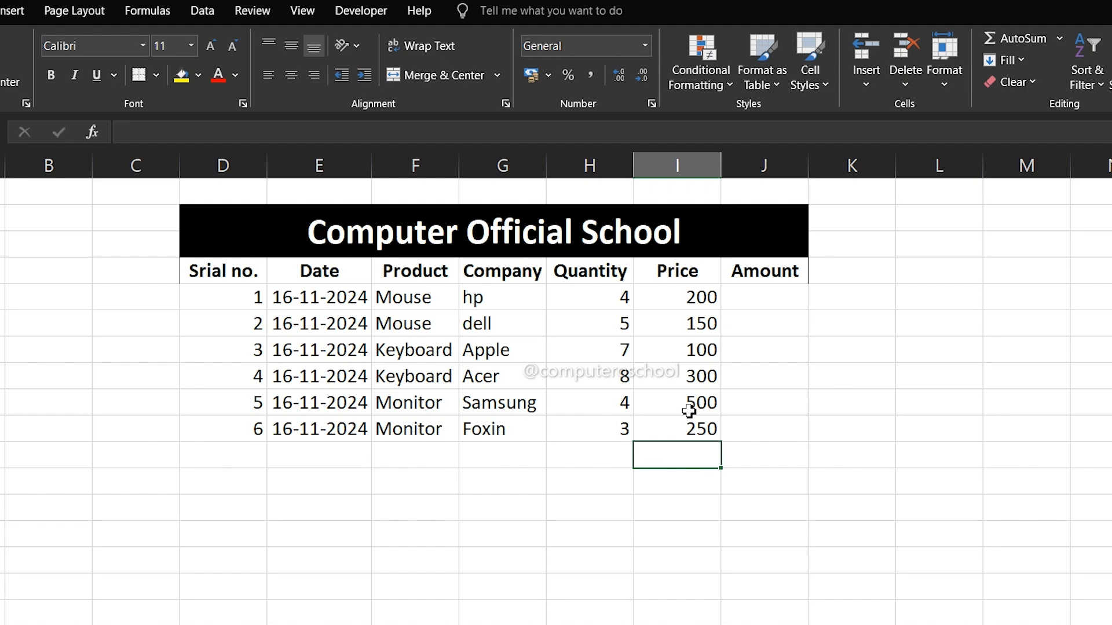
Step: Enter the formula =I5*H5 in the first Amount cell to multiply price by quantity
left_click(758, 299)
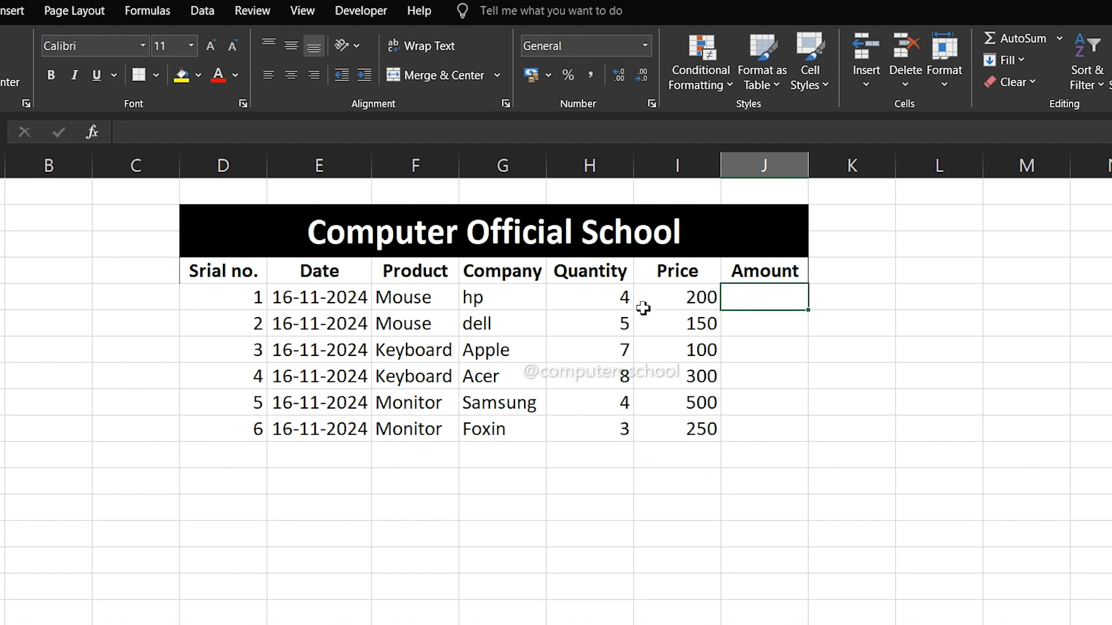
type("=")
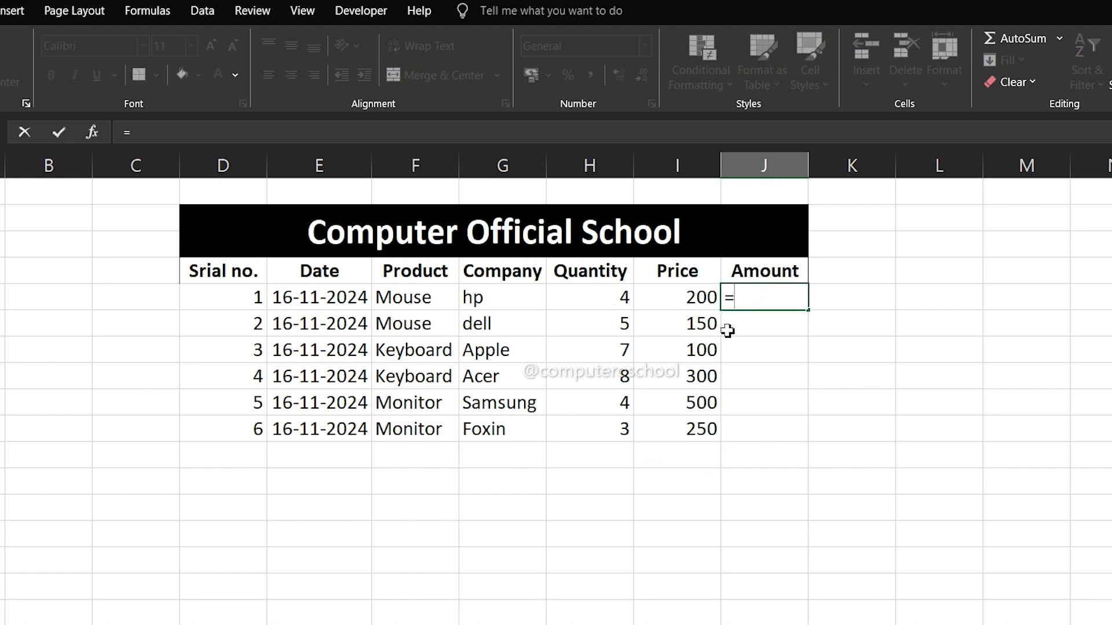
key("Left")
key("BackSpace")
key("BackSpace")
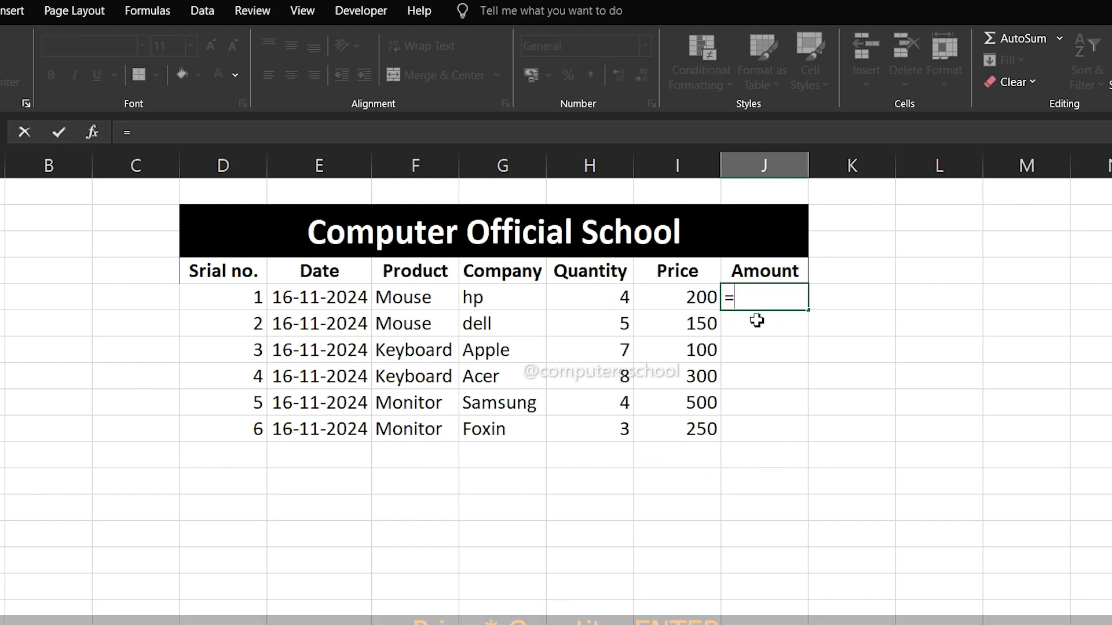
left_click(707, 300)
type("*")
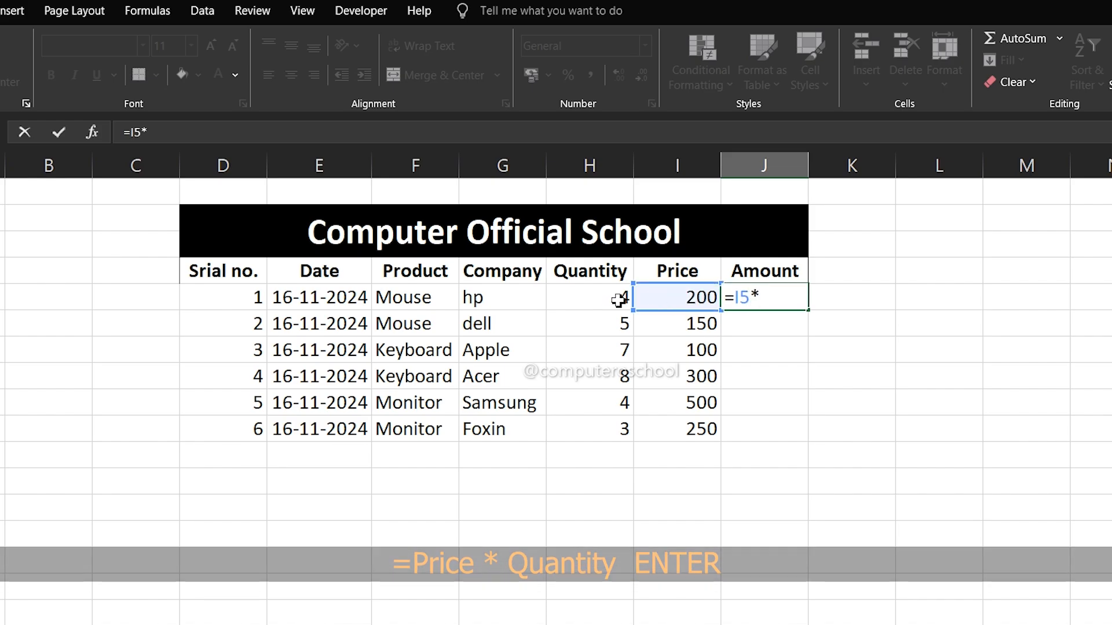
left_click(598, 301)
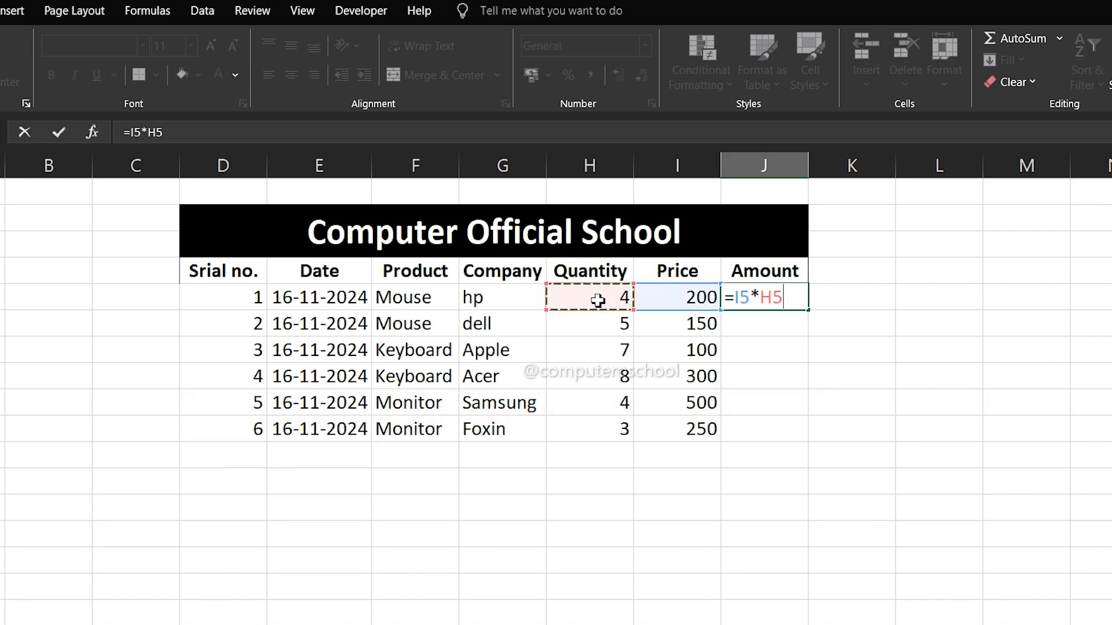
key("Return")
Step: Fill the Amount formula down from serial 1 through serial 6
left_click(788, 306)
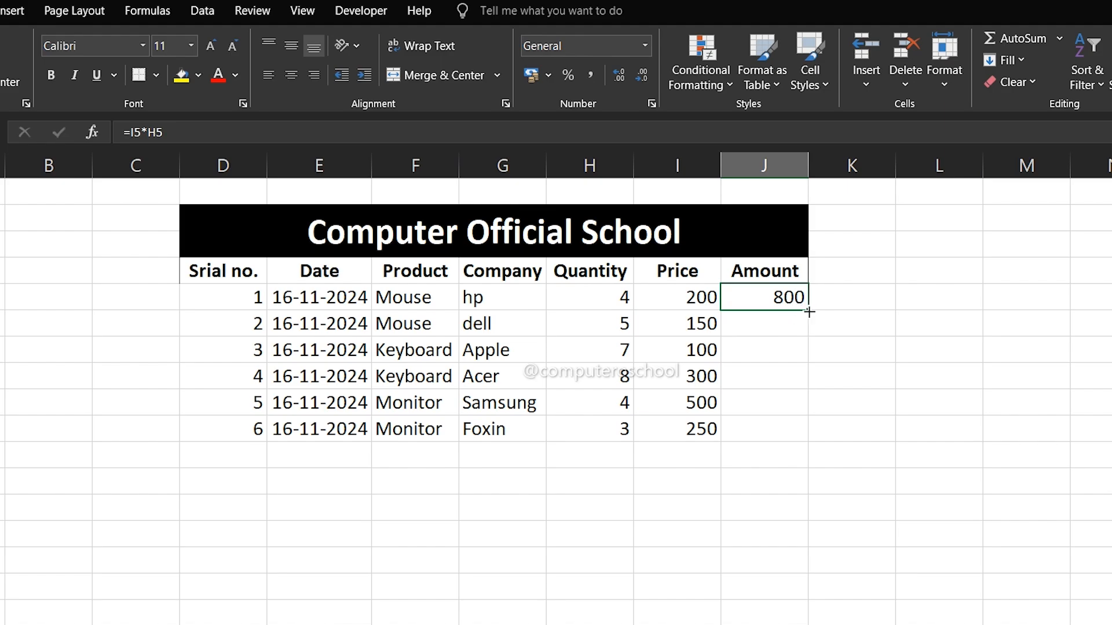
left_click_drag(809, 311, 796, 445)
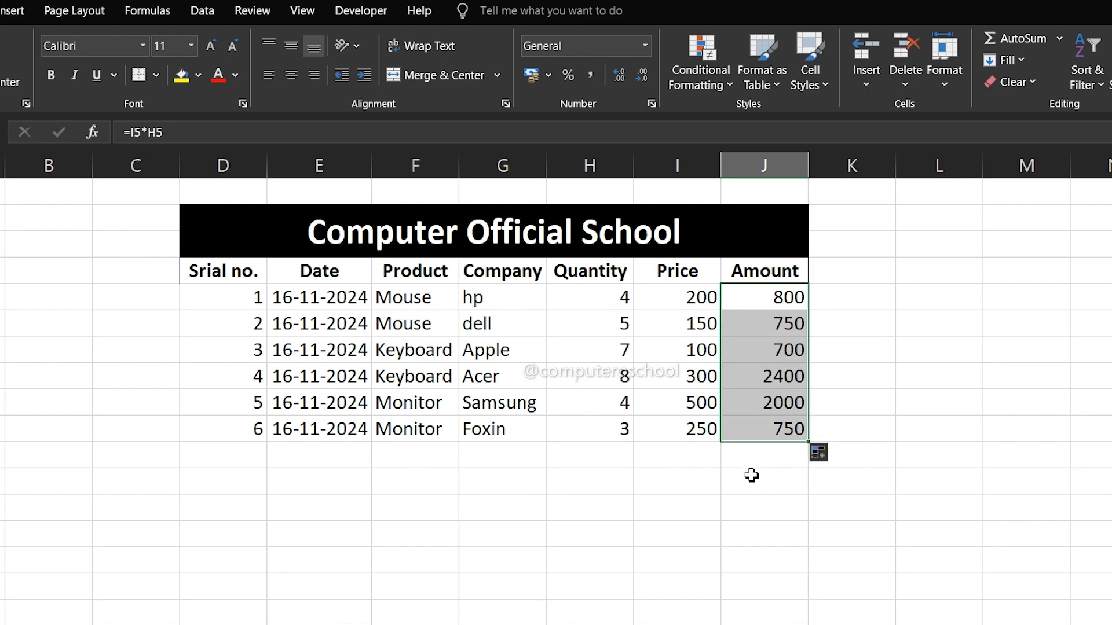
left_click(786, 484)
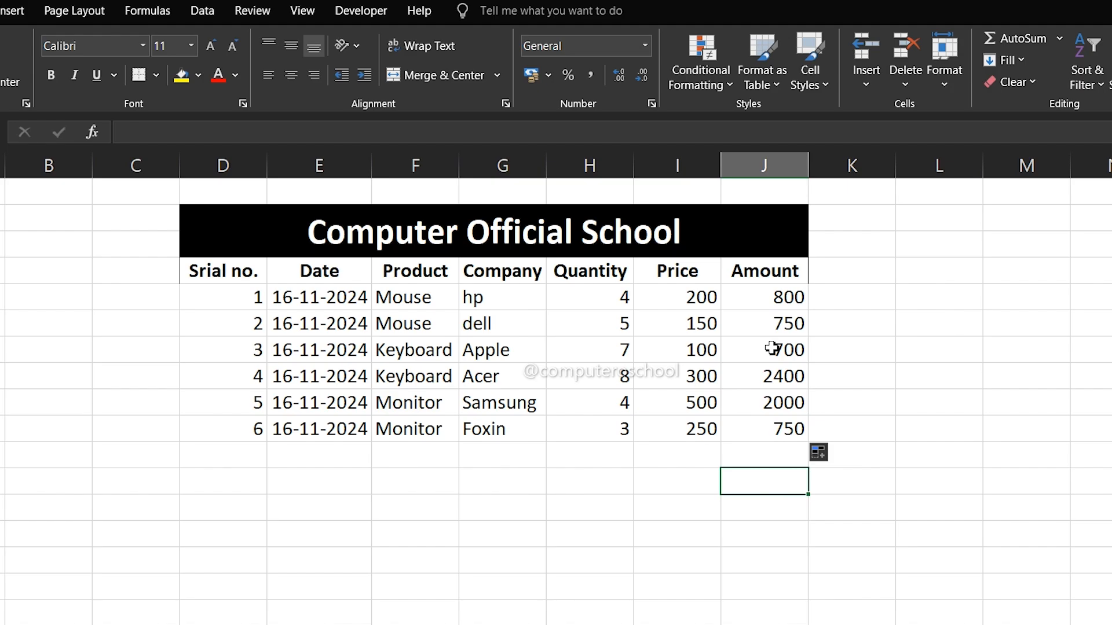
left_click(778, 444)
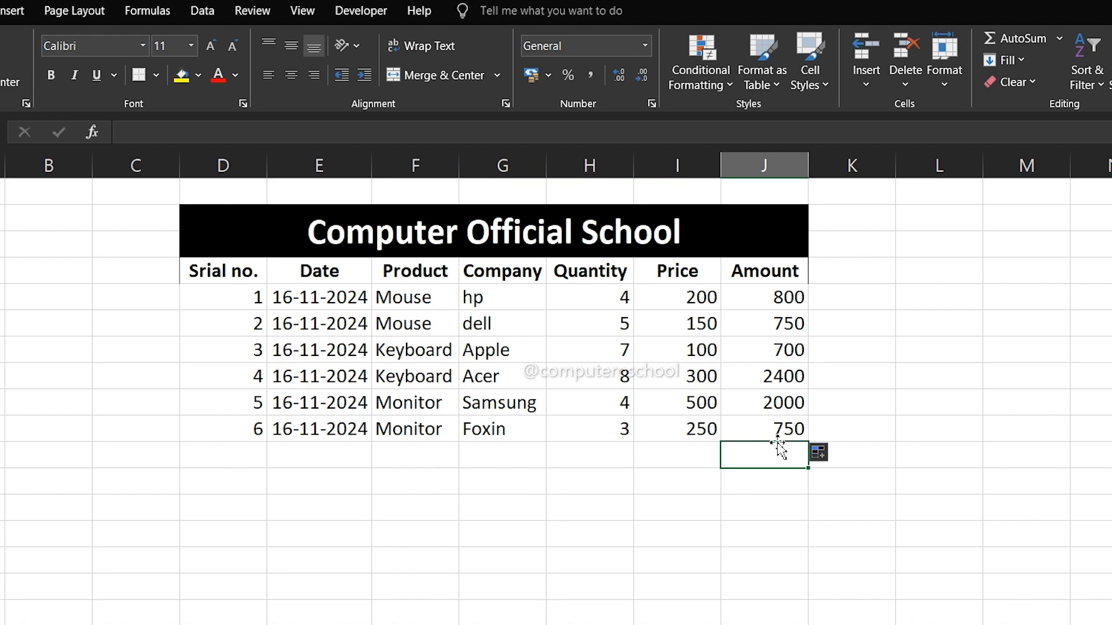
Step: Apply the custom number format "Rs." # to the Amount values for serials 1 to 6
left_click_drag(759, 298, 764, 428)
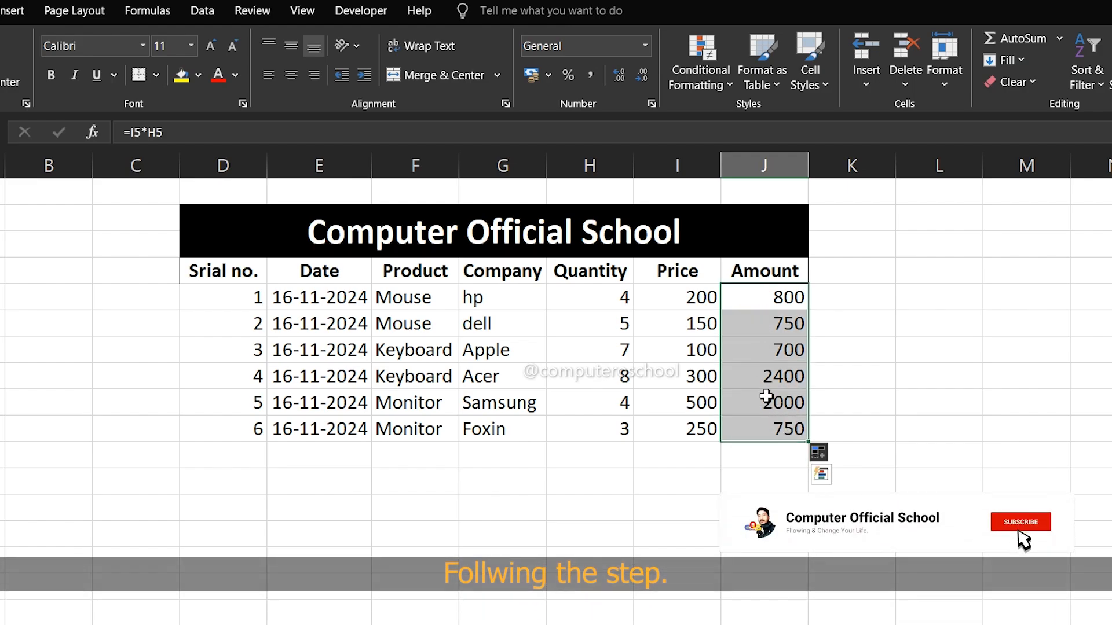
key("ctrl+1")
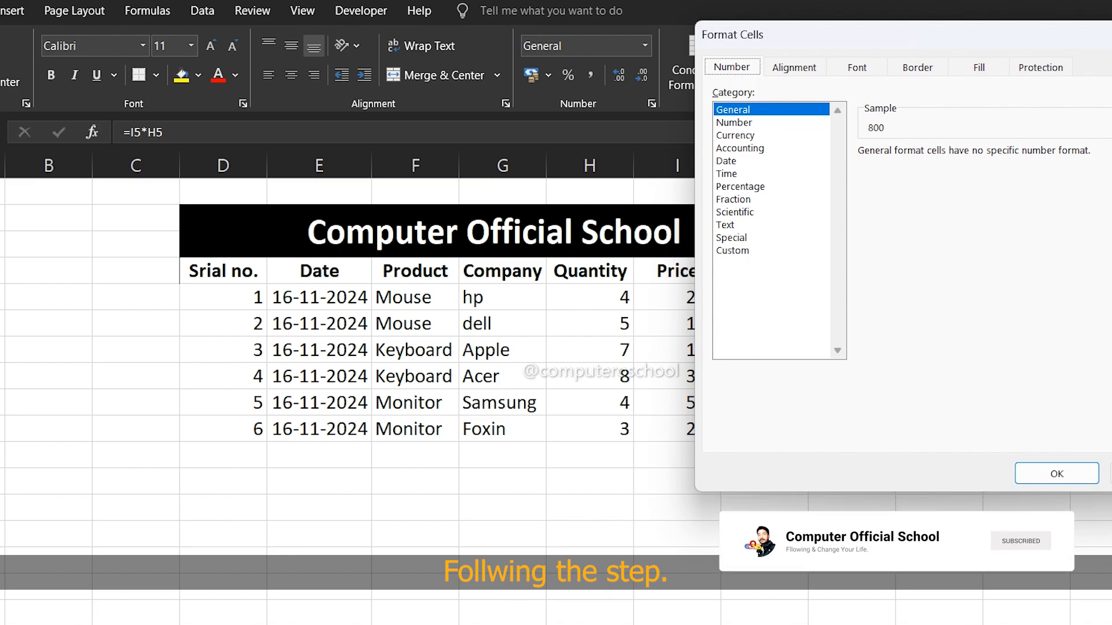
key("Escape")
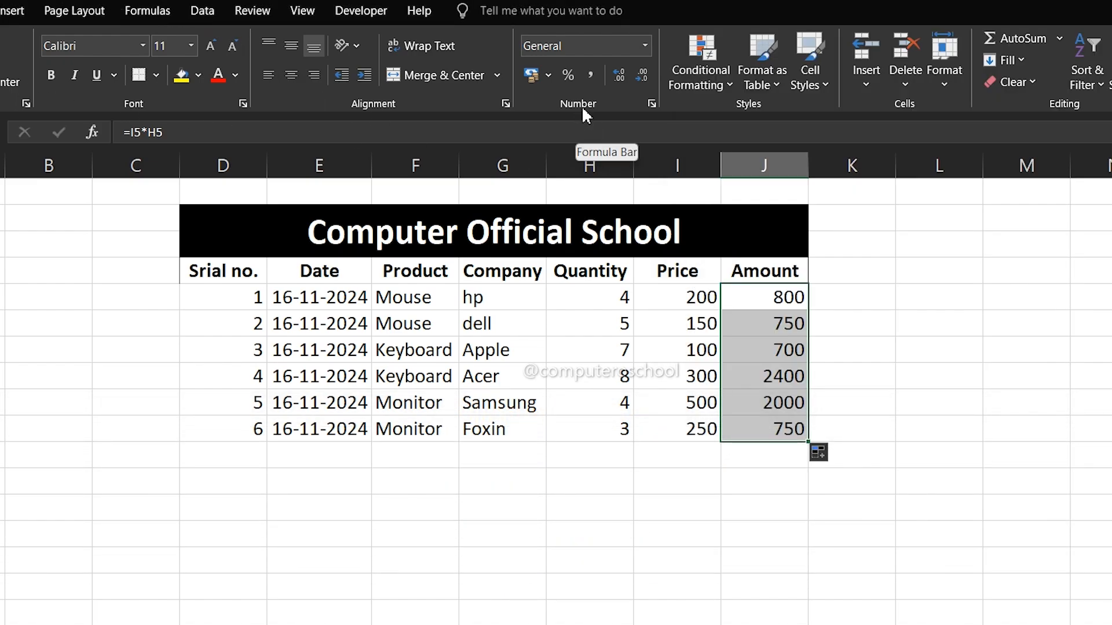
left_click(652, 102)
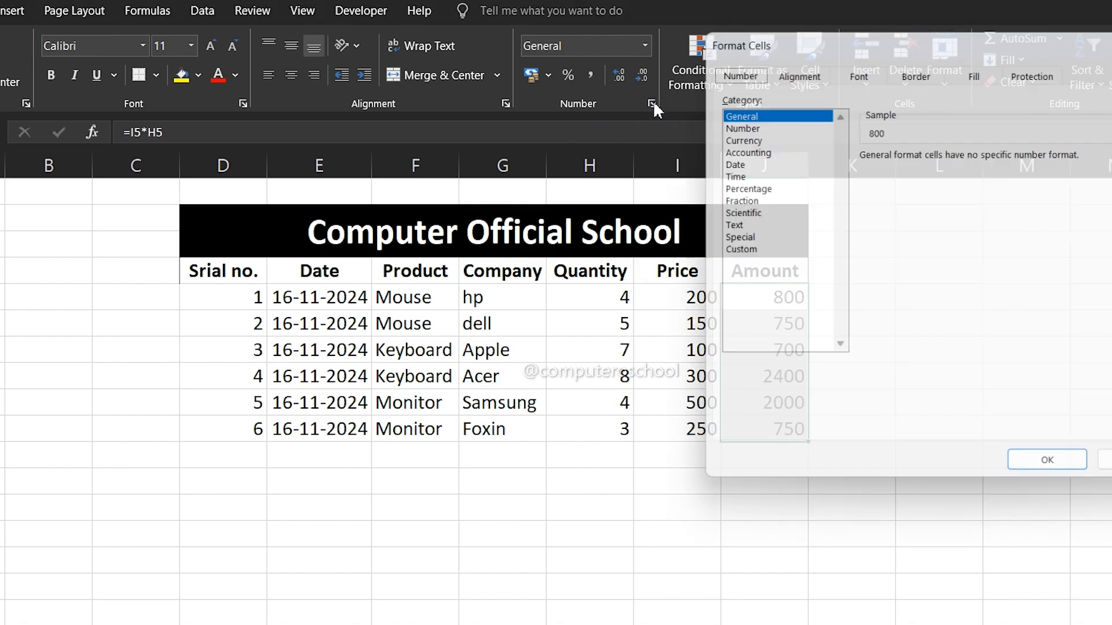
left_click(734, 253)
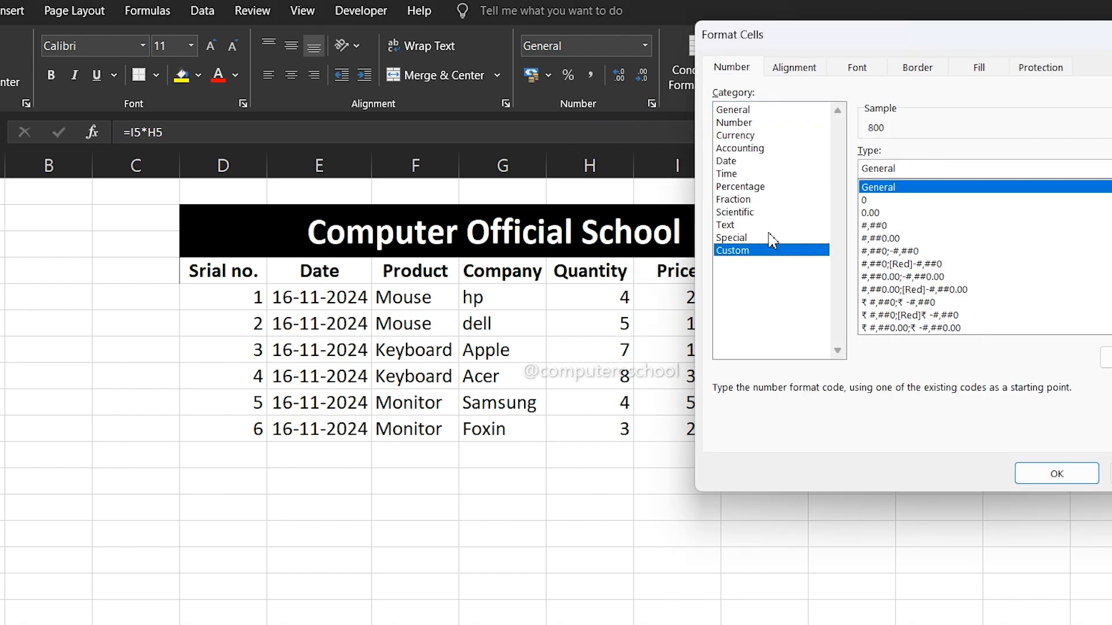
left_click_drag(900, 34, 295, 98)
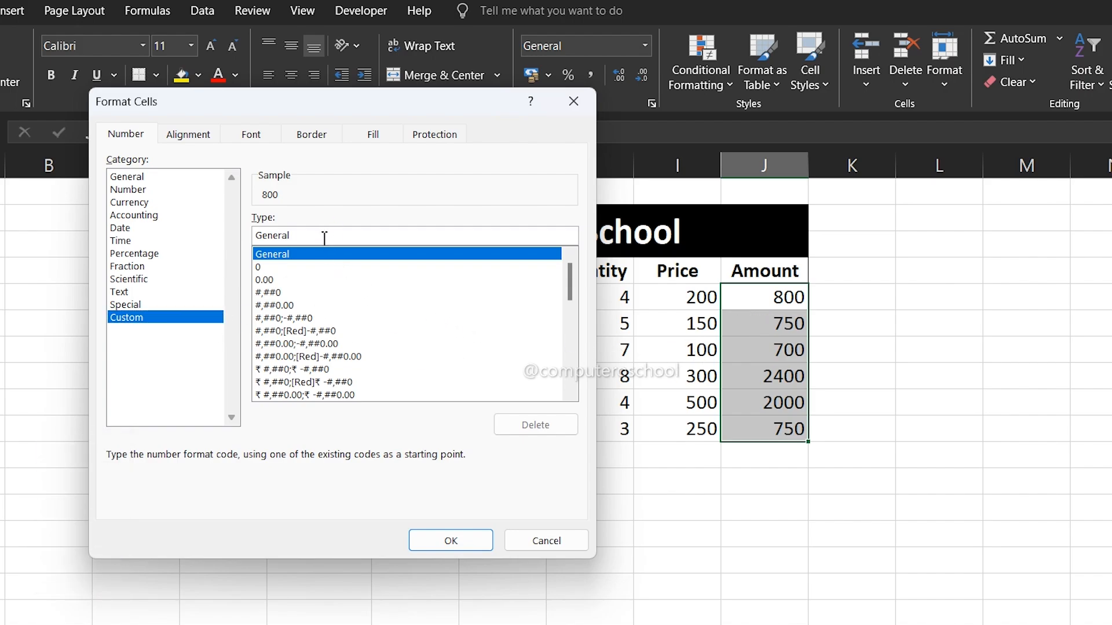
left_click_drag(322, 236, 253, 238)
key("BackSpace")
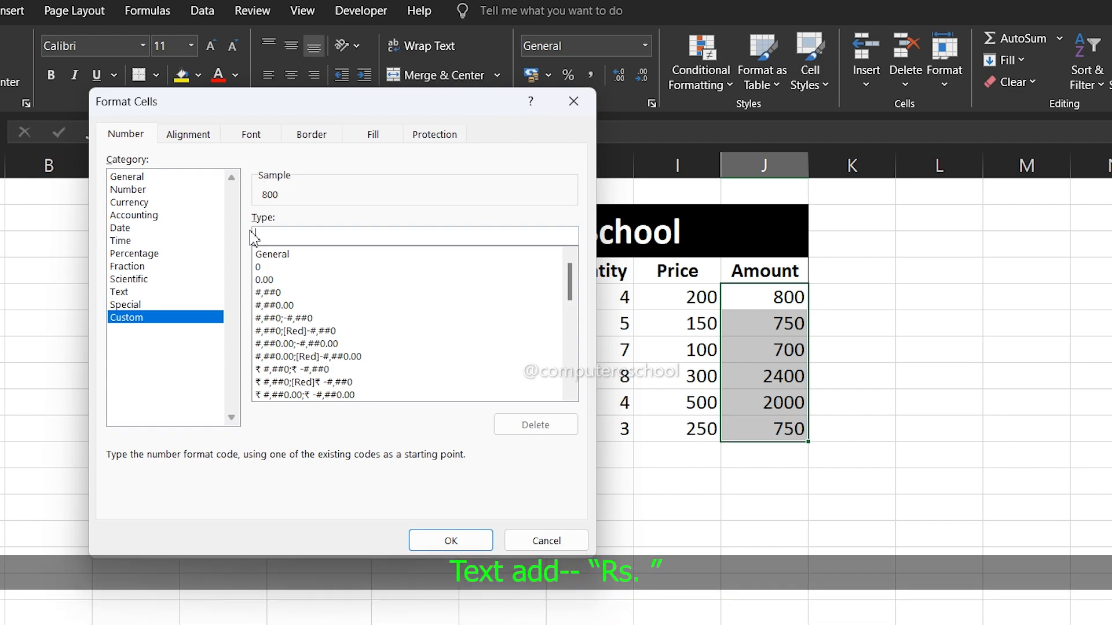
type("\"")
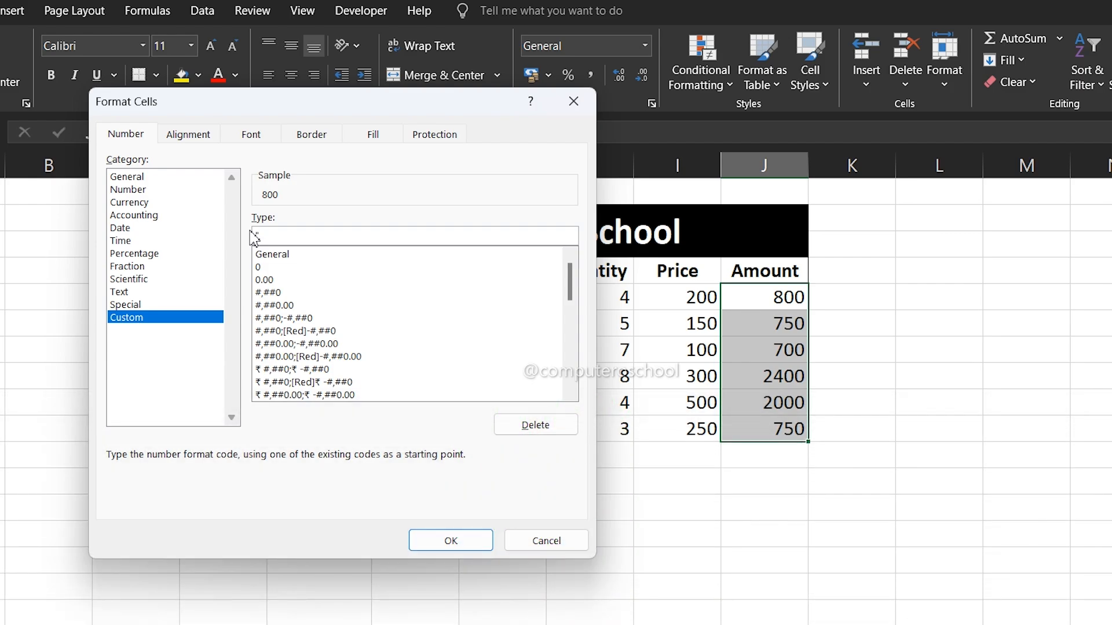
type("Rs.")
type("\"")
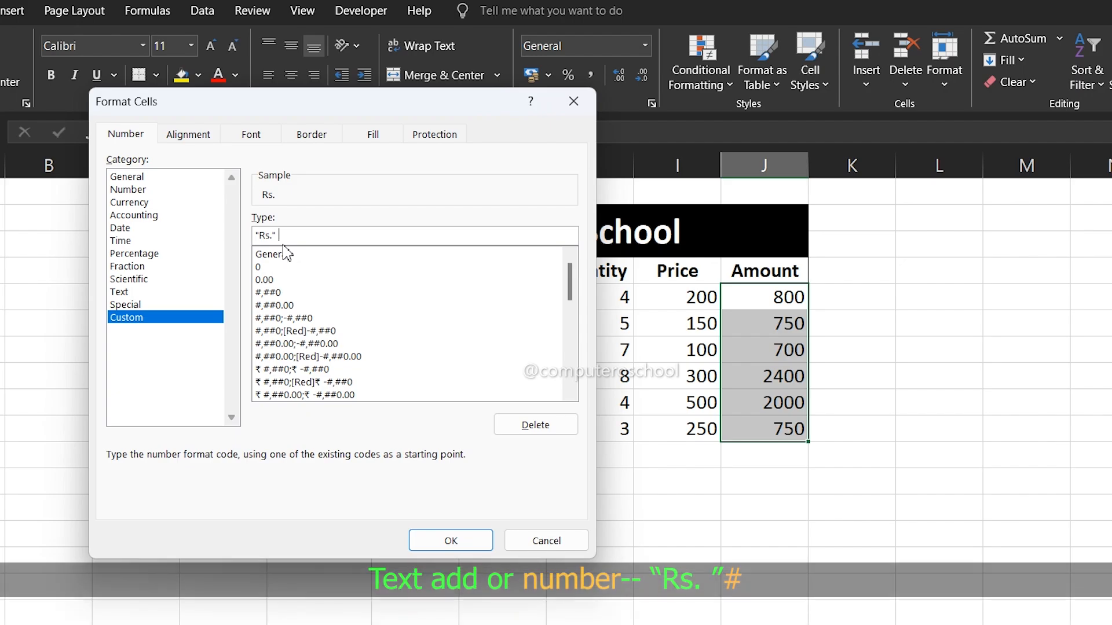
type("#")
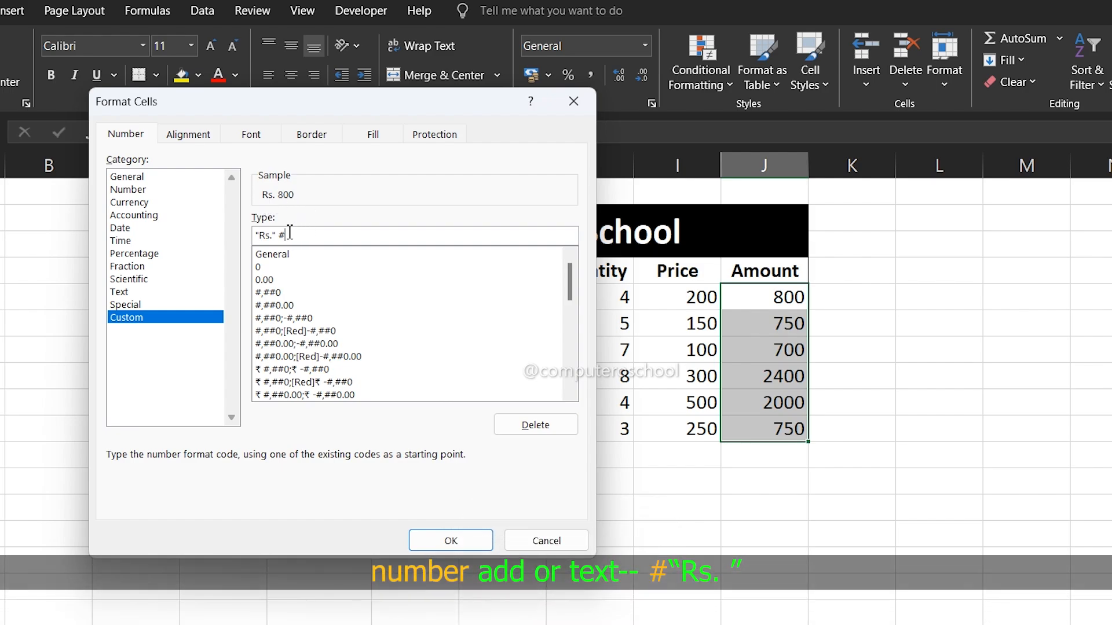
left_click(257, 235)
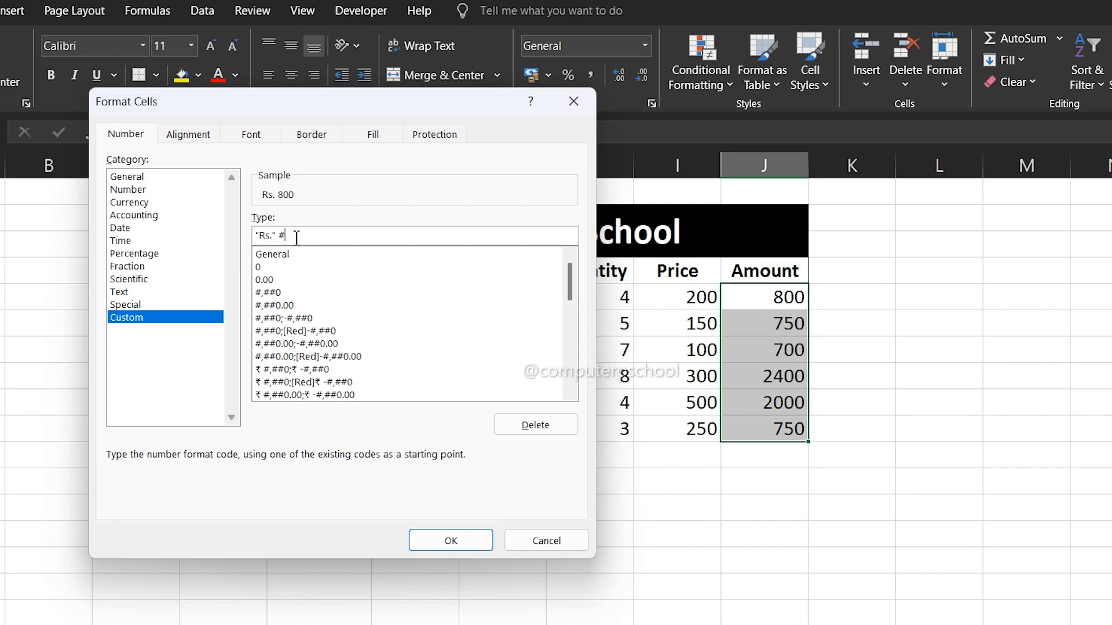
left_click(427, 538)
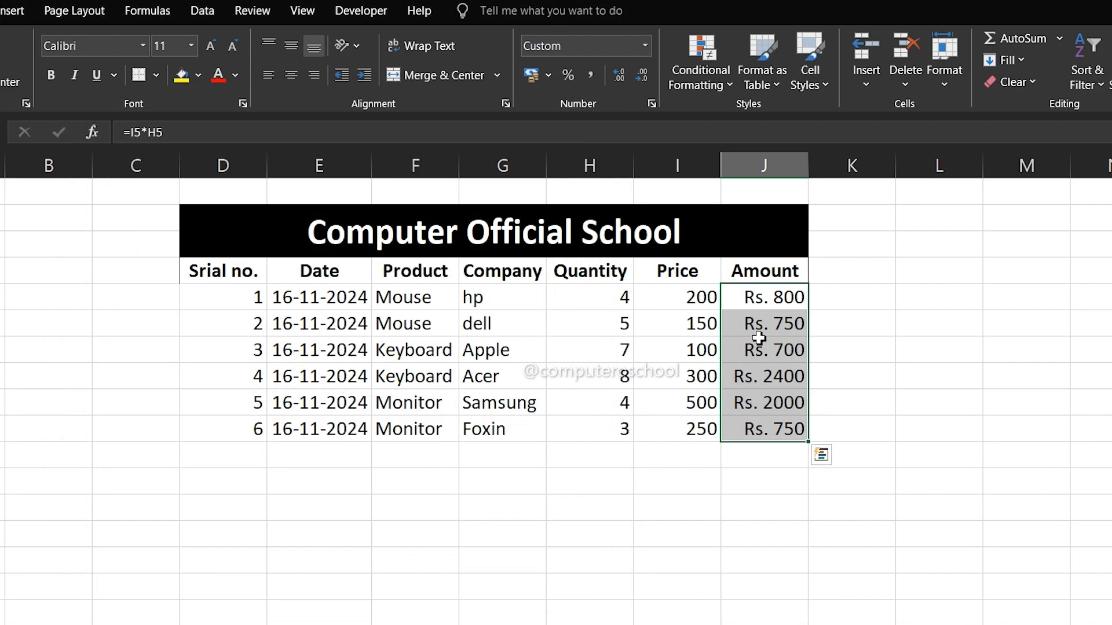
left_click_drag(762, 325, 776, 426)
left_click(764, 461)
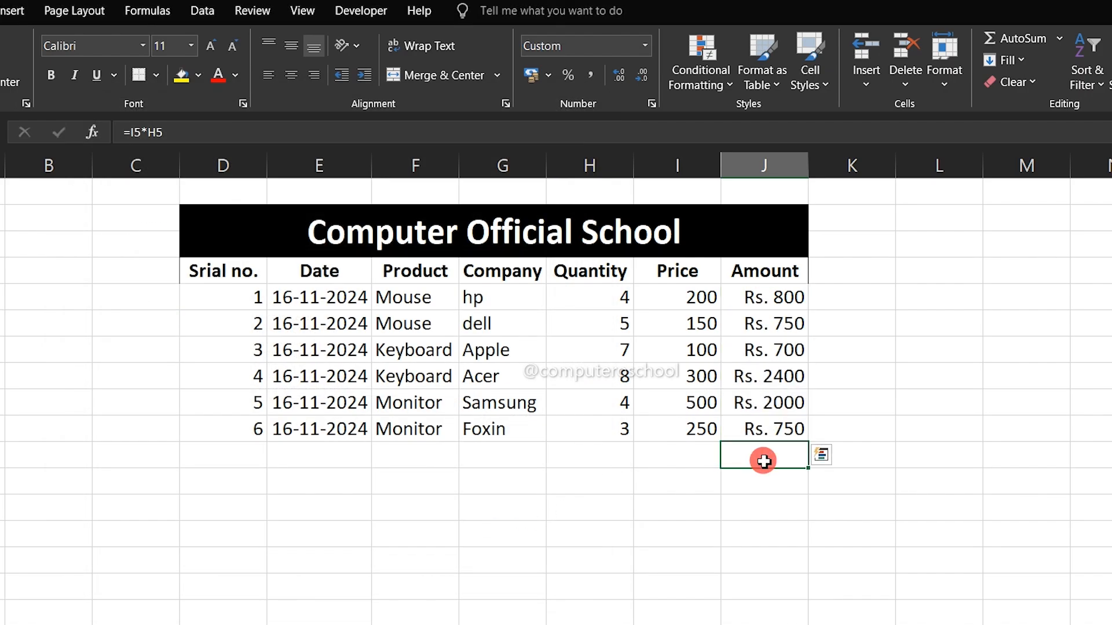
Step: Apply the existing custom number format "Rs." # to the Price values for serials 1 to 6
key("Up")
left_click_drag(687, 292, 695, 429)
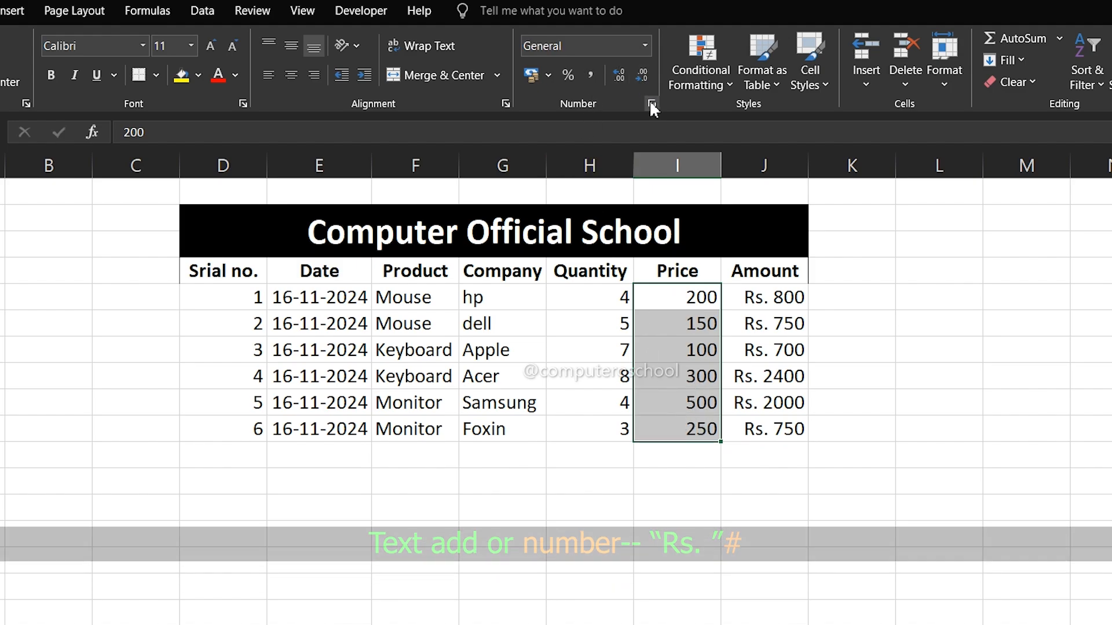
left_click(652, 104)
left_click(139, 318)
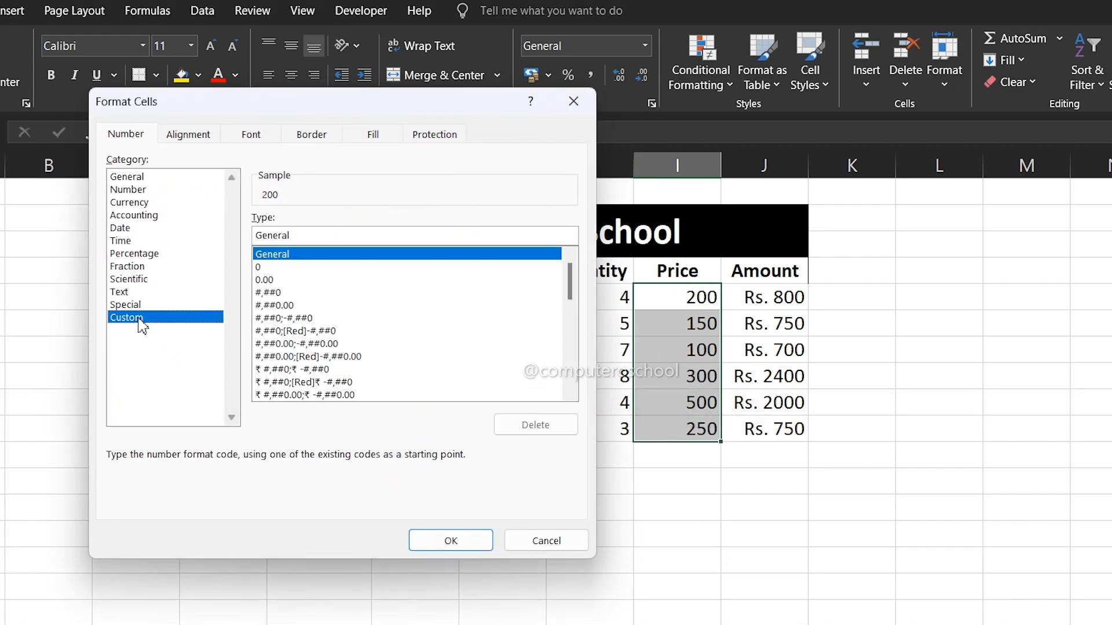
left_click_drag(568, 278, 572, 412)
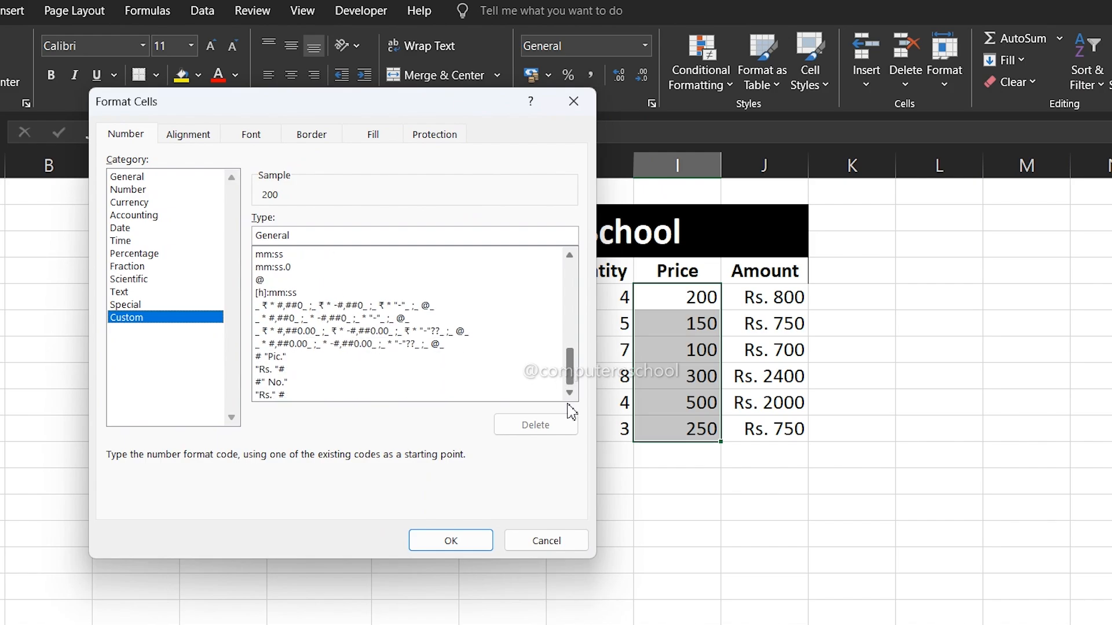
left_click(273, 396)
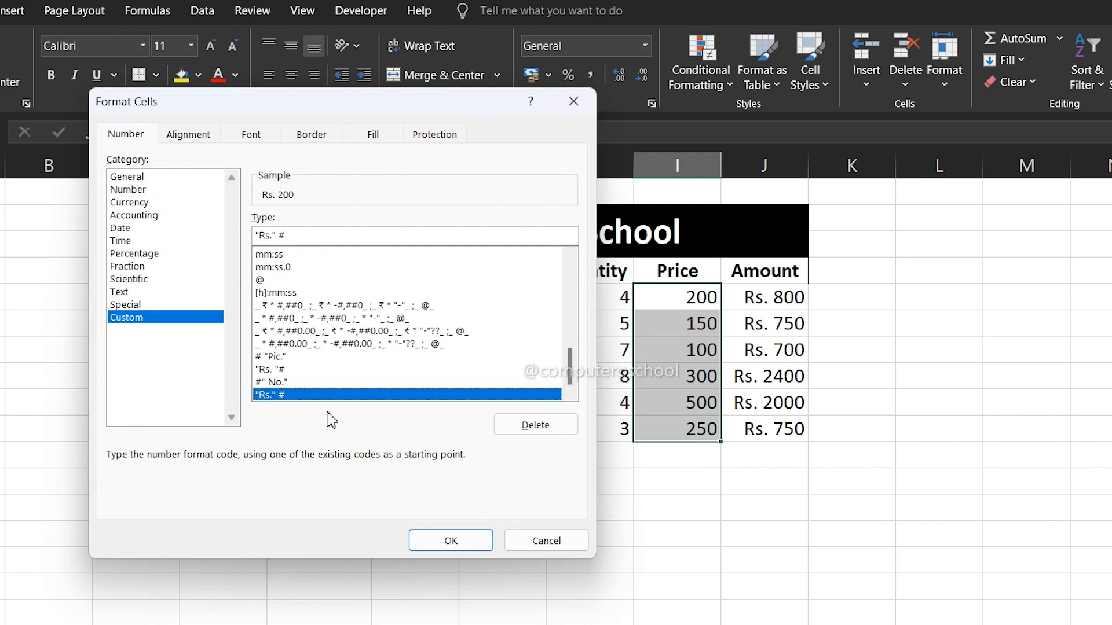
left_click(450, 540)
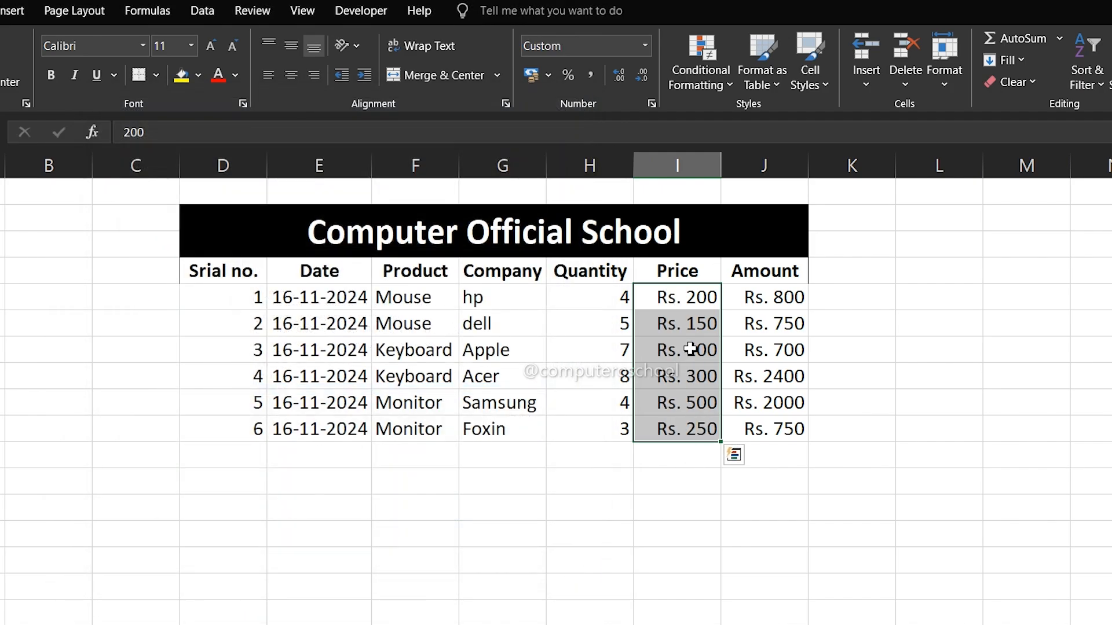
left_click(675, 478)
Step: Apply the custom number format #"Pic." to the Quantity values for serials 1 to 6
left_click_drag(596, 298, 601, 425)
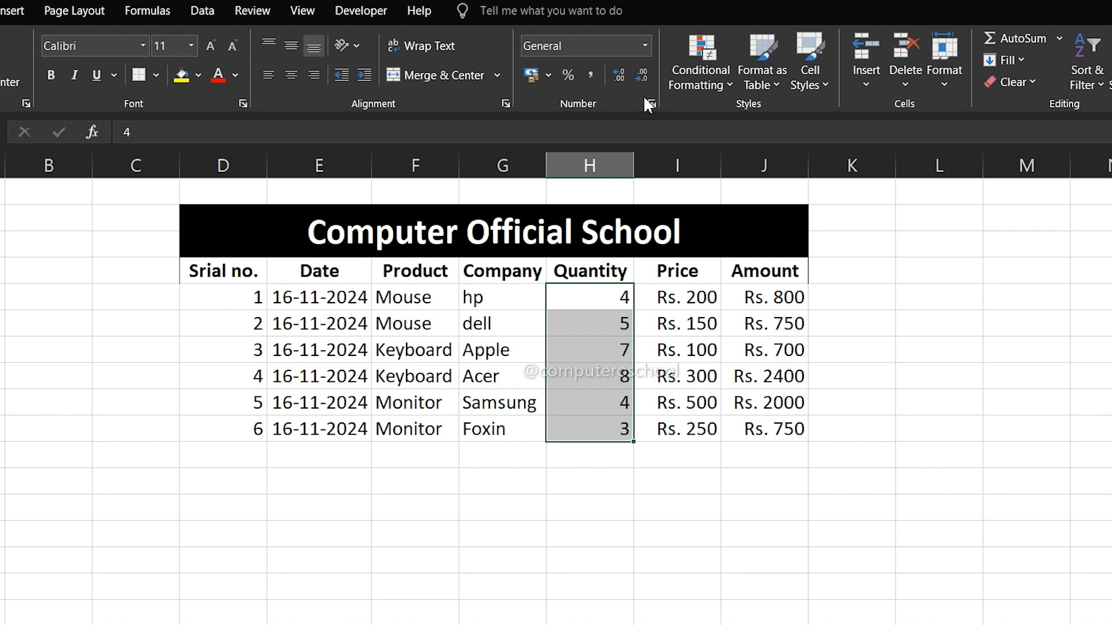
left_click(652, 104)
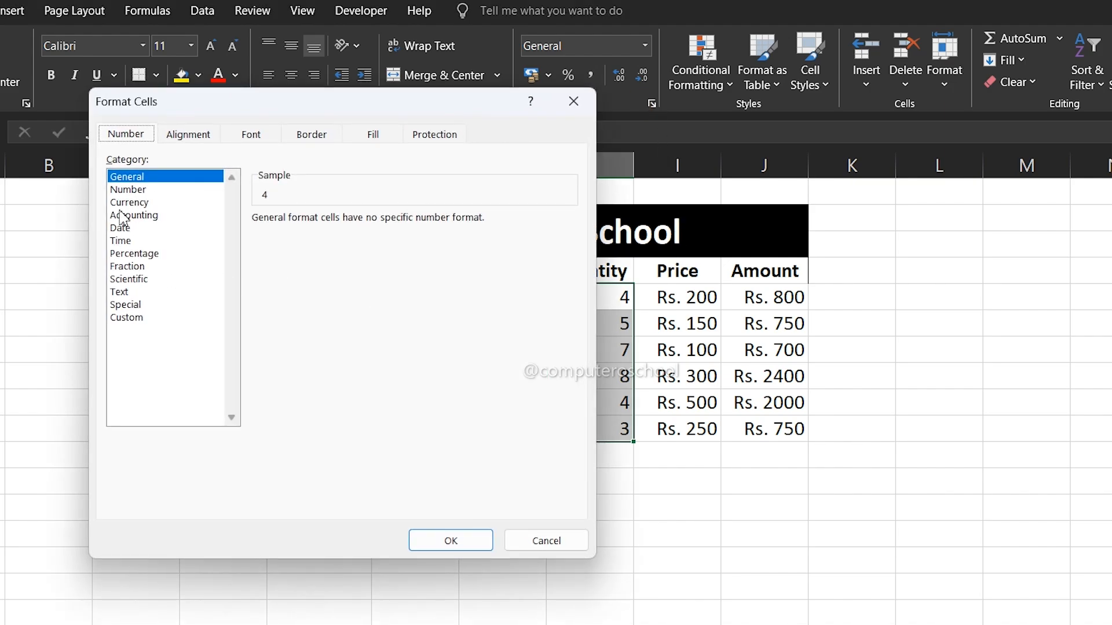
left_click(130, 319)
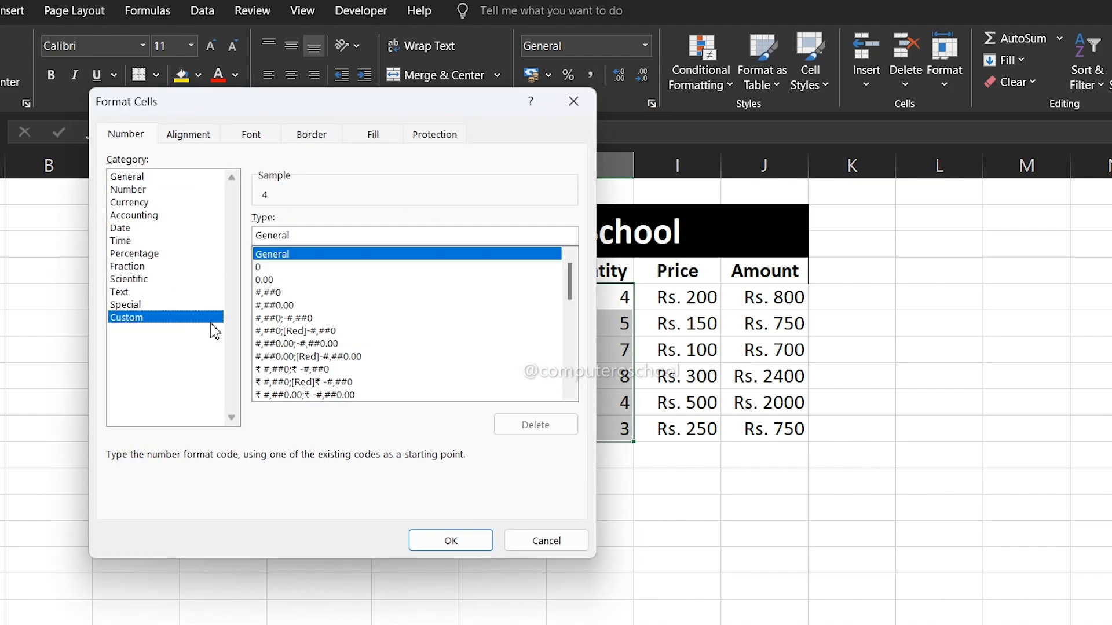
key("BackSpace")
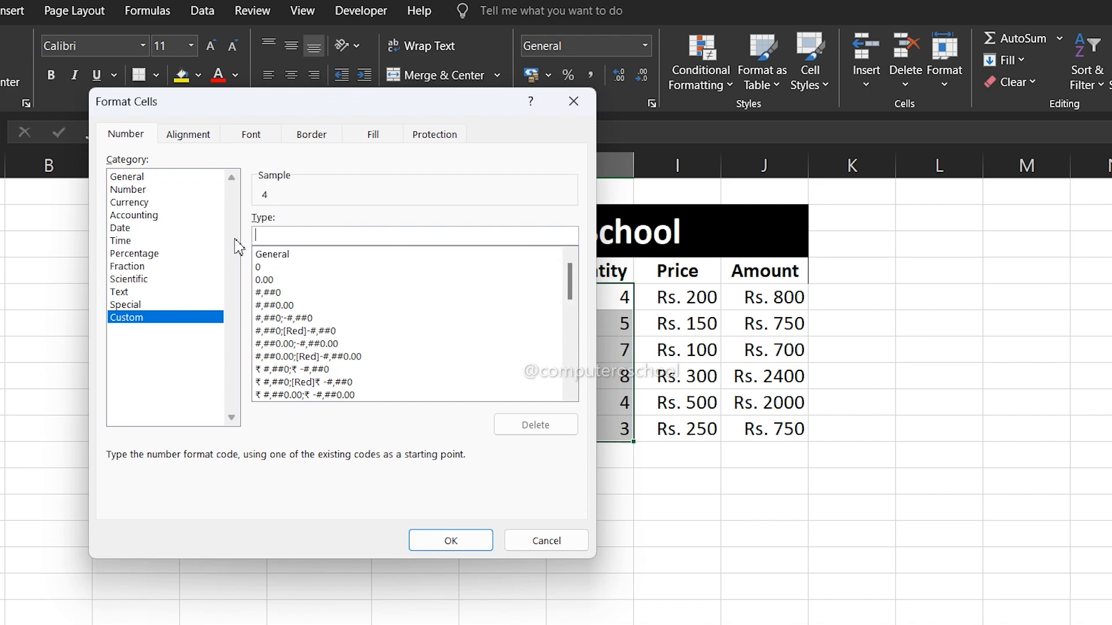
type("#\"Pic.")
type("\"")
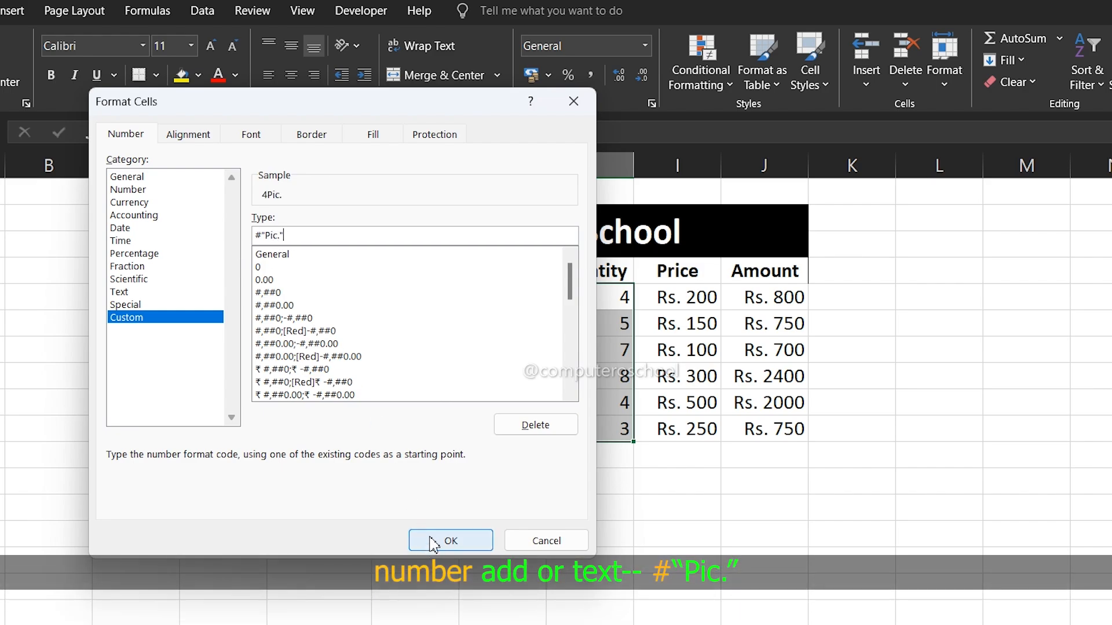
left_click(433, 541)
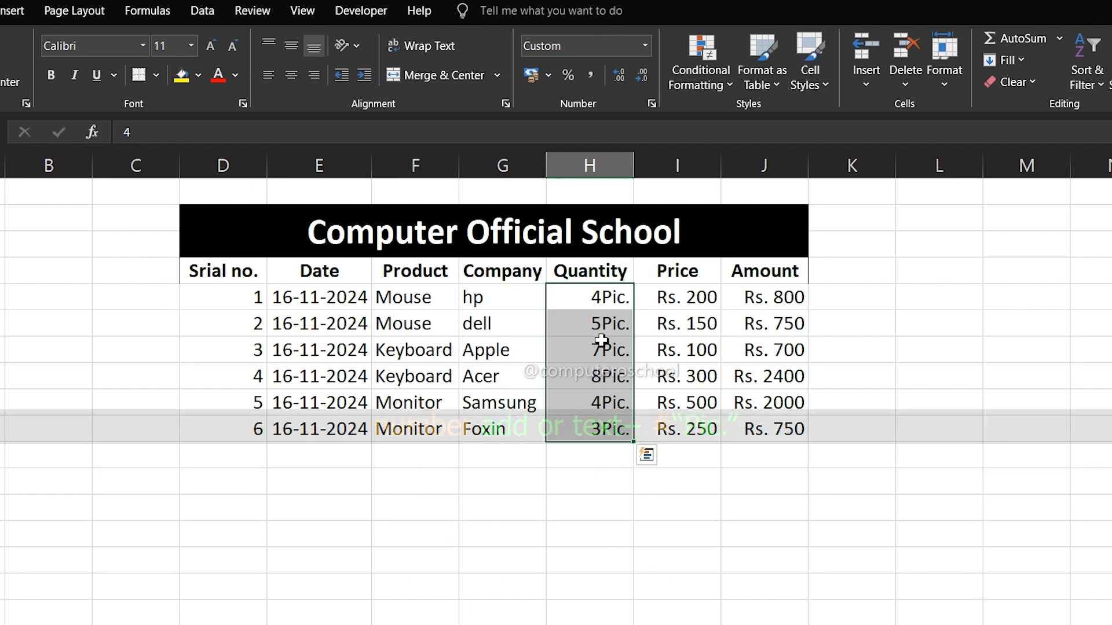
left_click(601, 341)
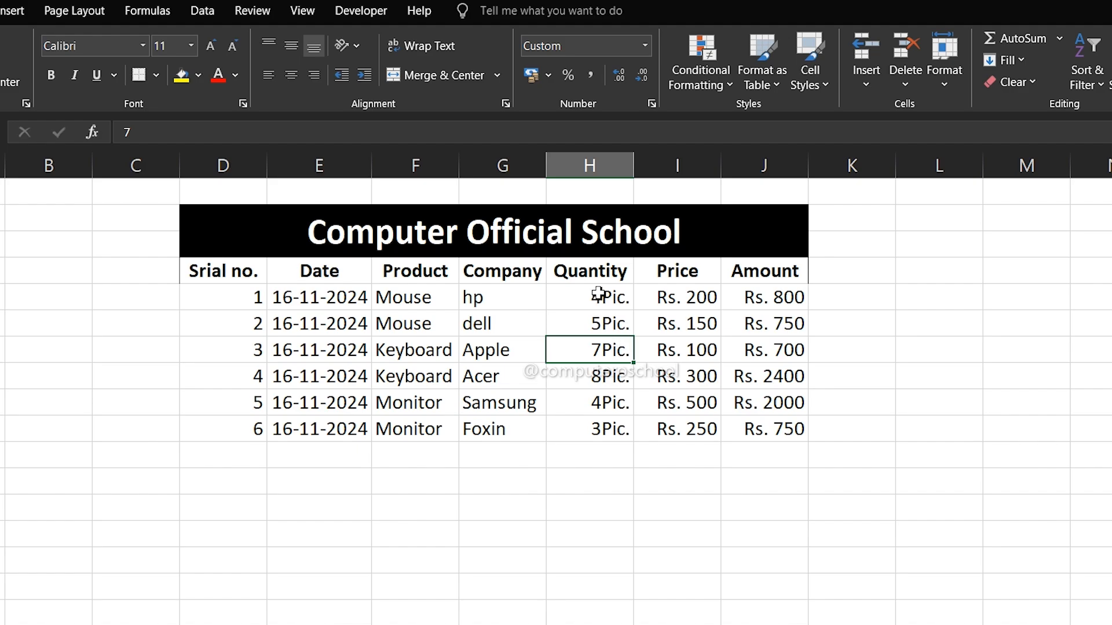
left_click_drag(599, 294, 605, 435)
left_click(603, 435)
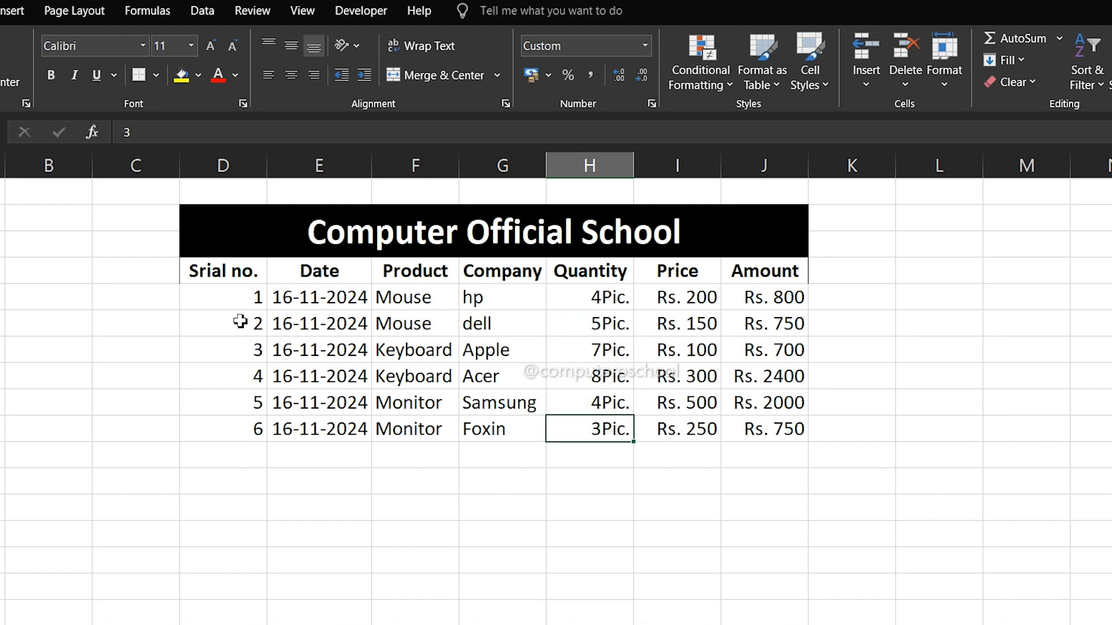
Step: Apply the custom number format "No. "# to the six serial numbers in the first column of the table
left_click_drag(235, 306, 254, 426)
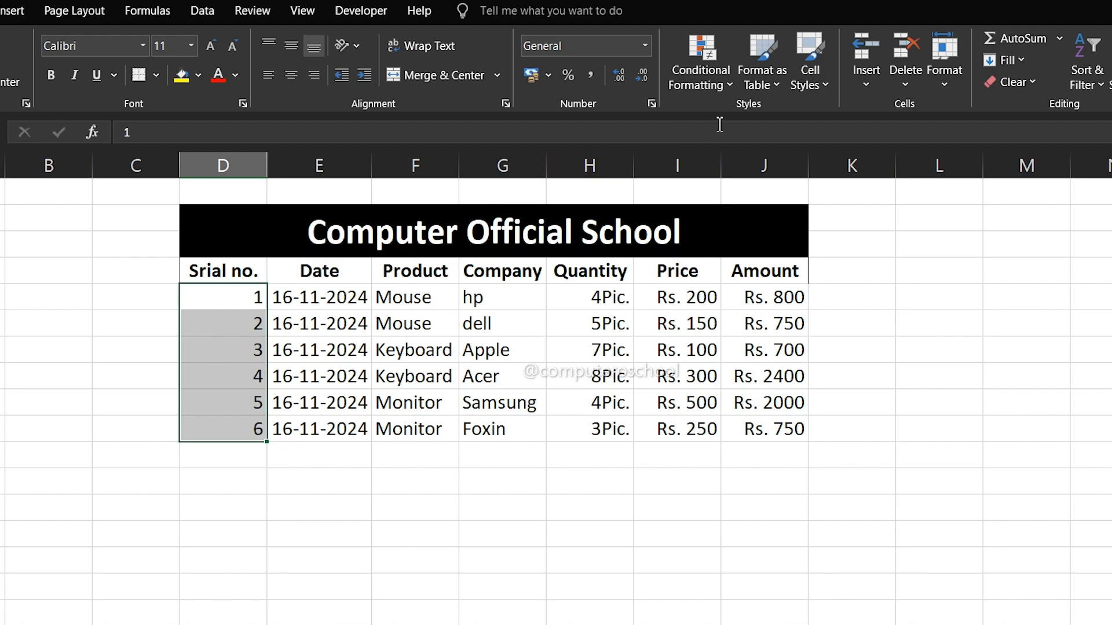
left_click(651, 103)
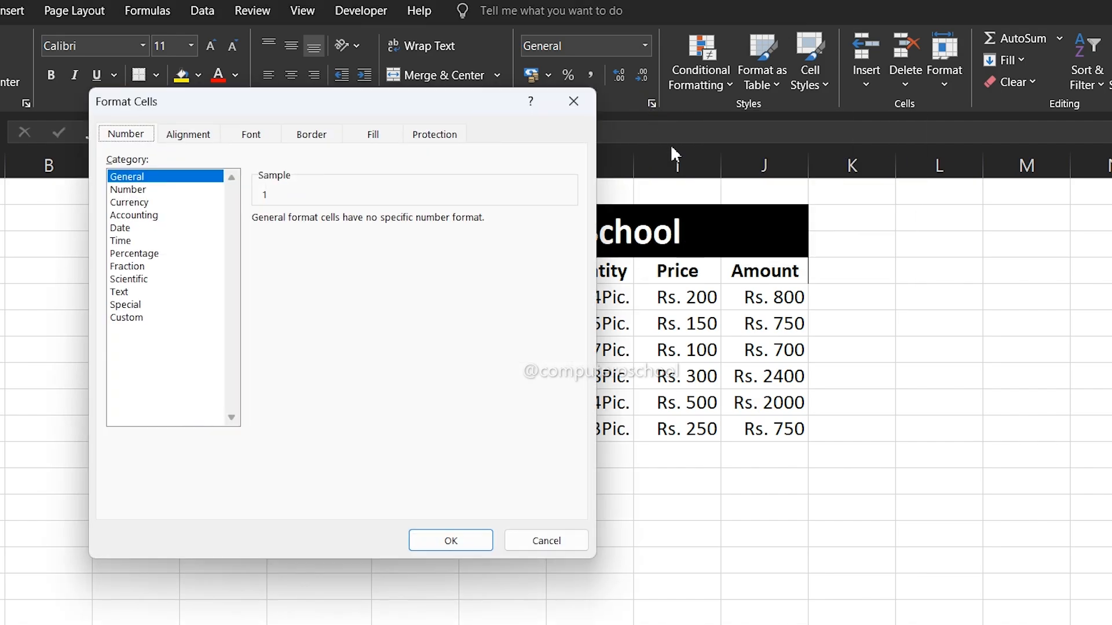
left_click(133, 321)
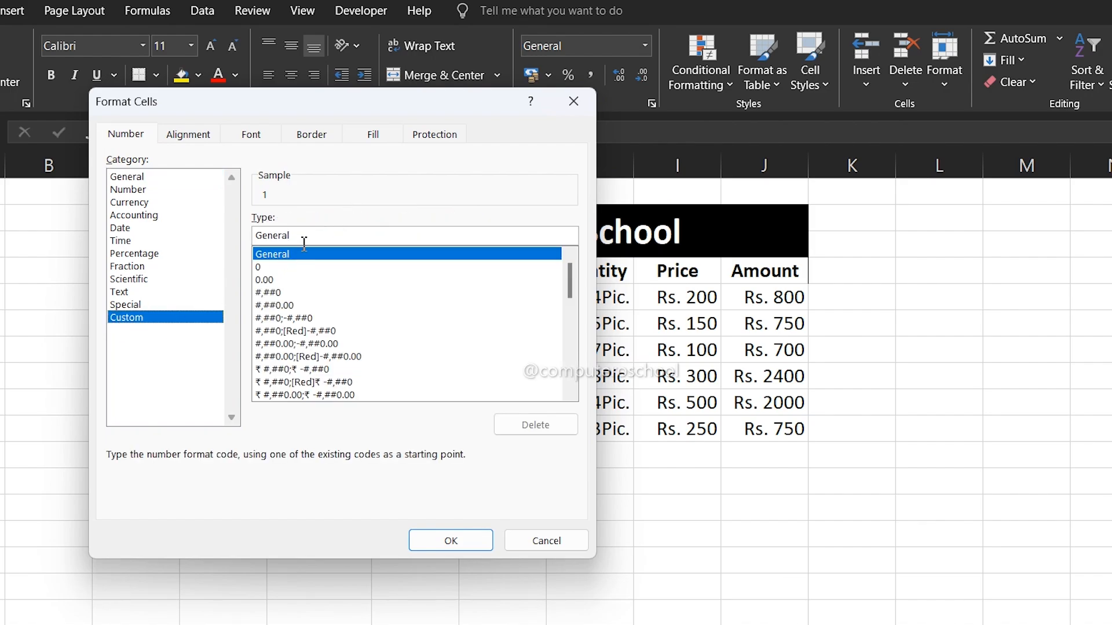
left_click_drag(303, 238, 257, 239)
key("BackSpace")
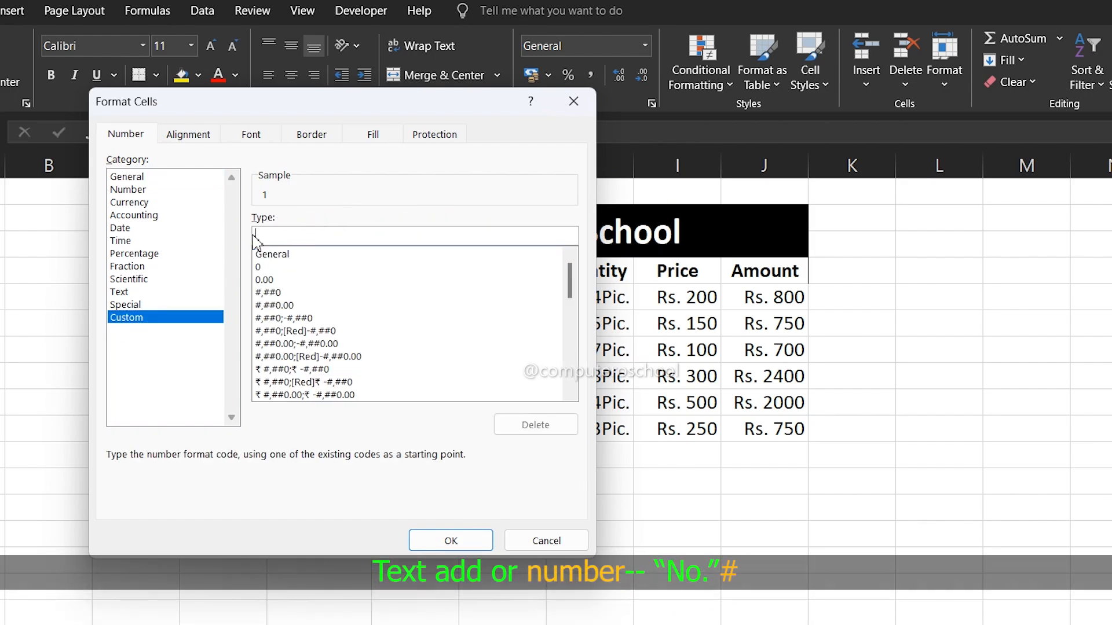
left_click_drag(306, 114, 695, 177)
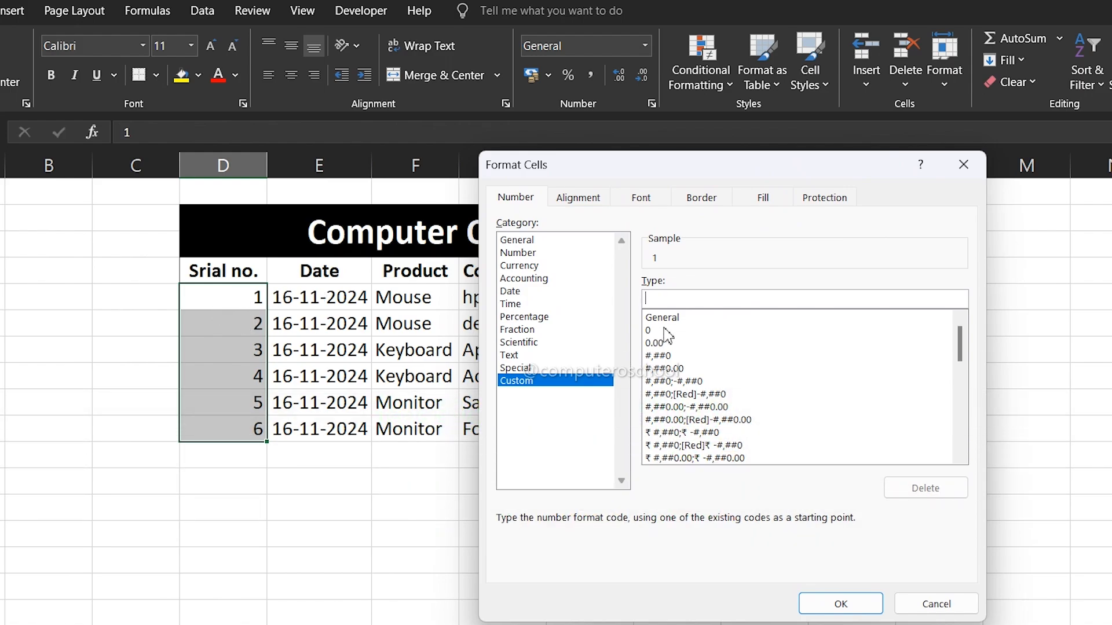
type("\"No. \"#")
left_click(836, 599)
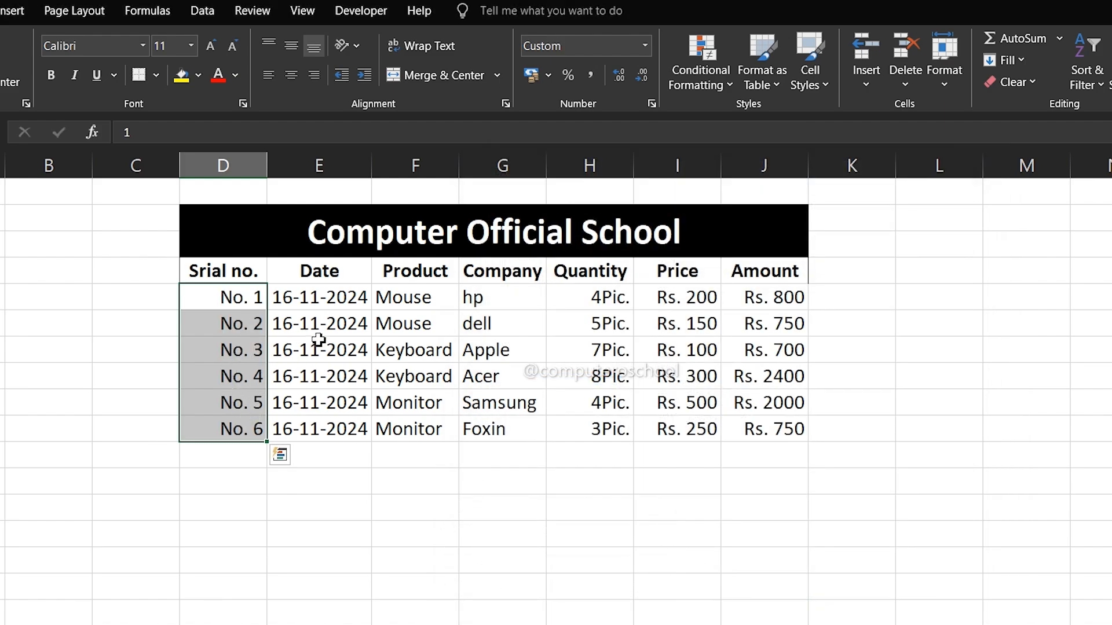
Step: Center all data cells horizontally, from the first serial number to the last Amount value
left_click_drag(244, 295, 757, 428)
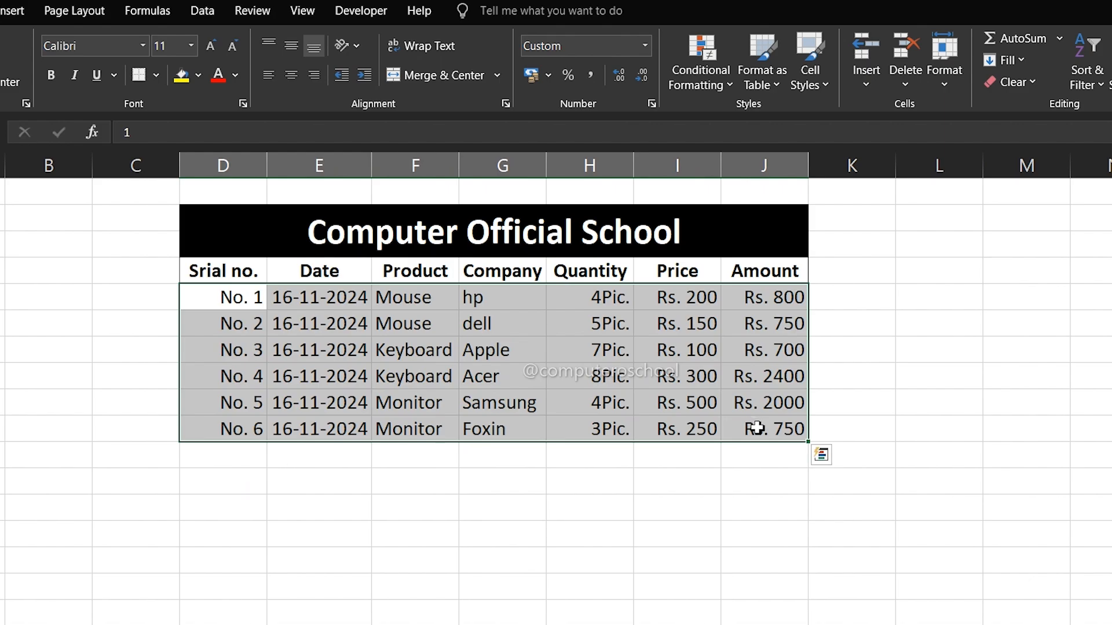
key("alt+h")
key("a")
key("c")
Step: Enter =SUM(J5:J10) in cell J12, below the Amount column, to total all amounts
left_click(754, 490)
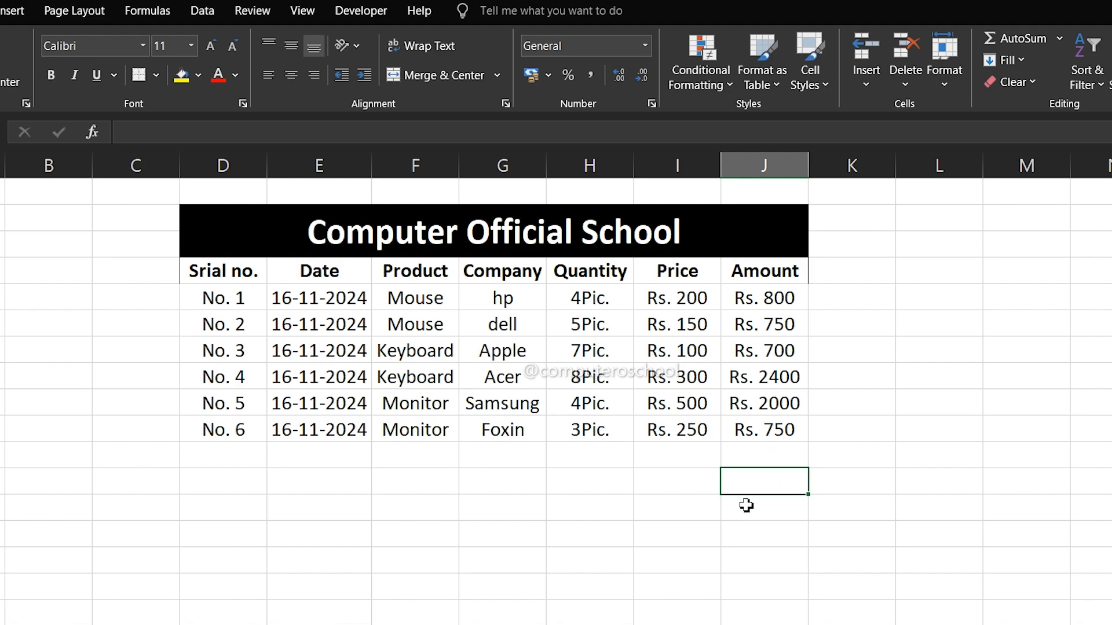
type("=sum(")
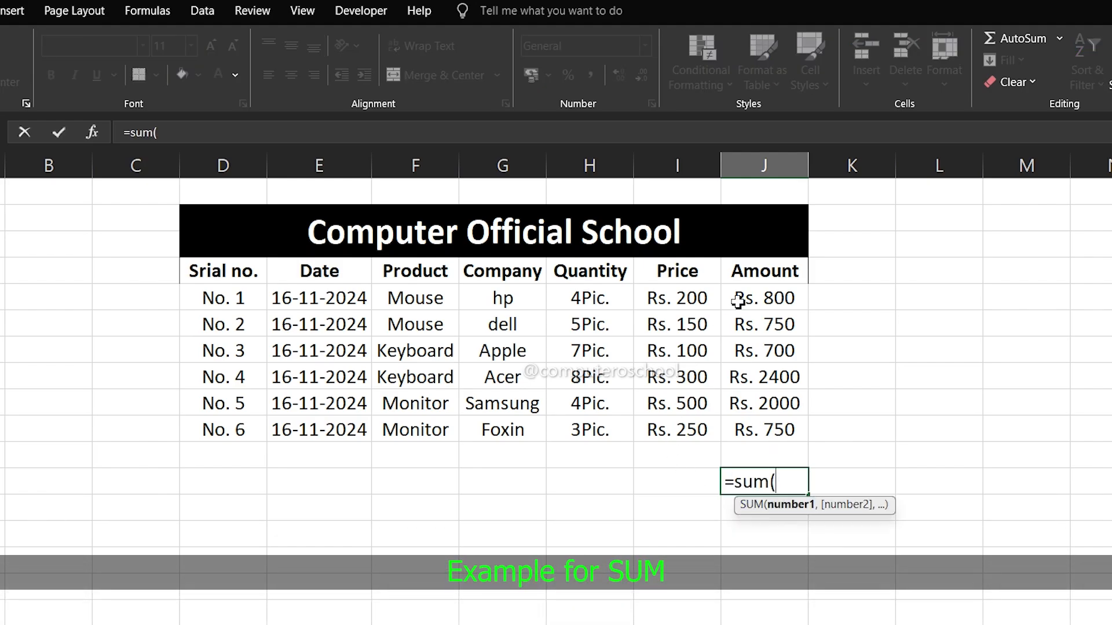
left_click_drag(739, 298, 768, 426)
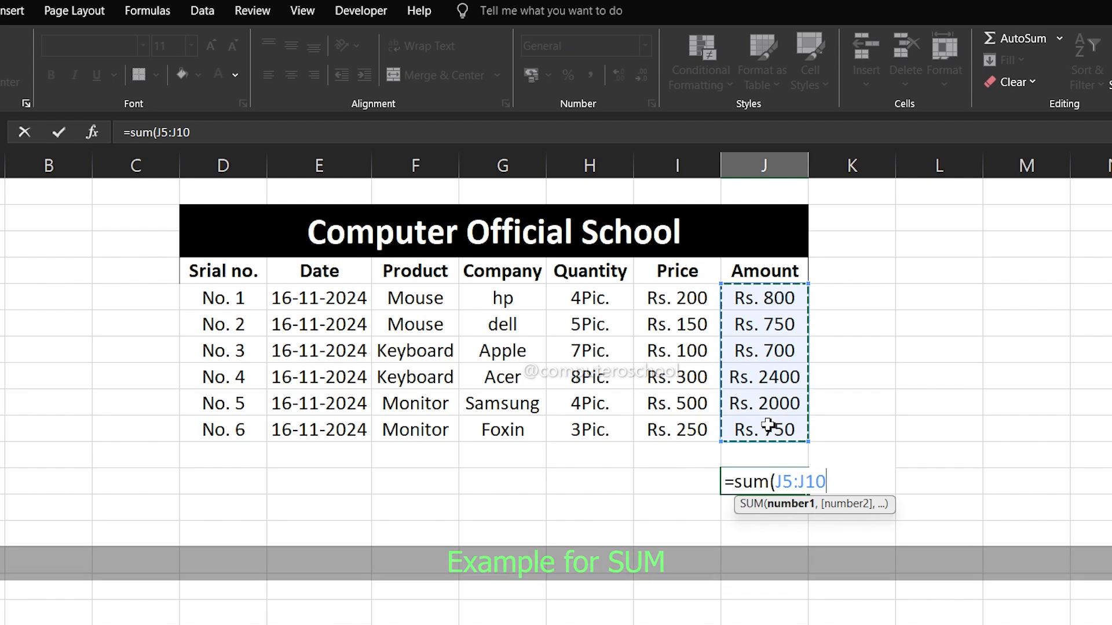
type(")")
key("Return")
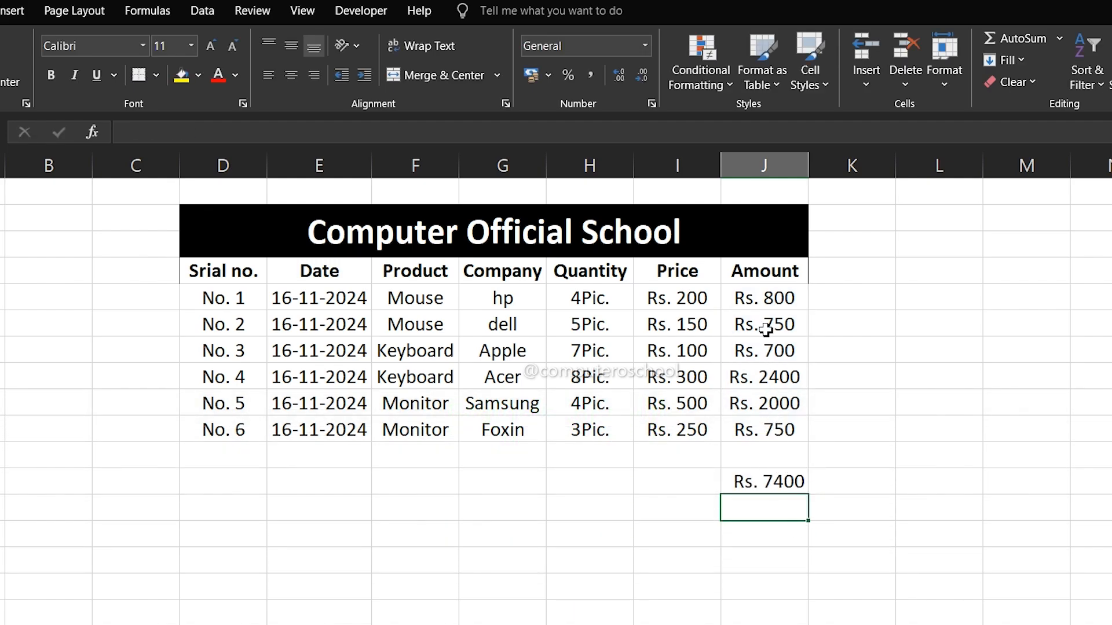
left_click(774, 484)
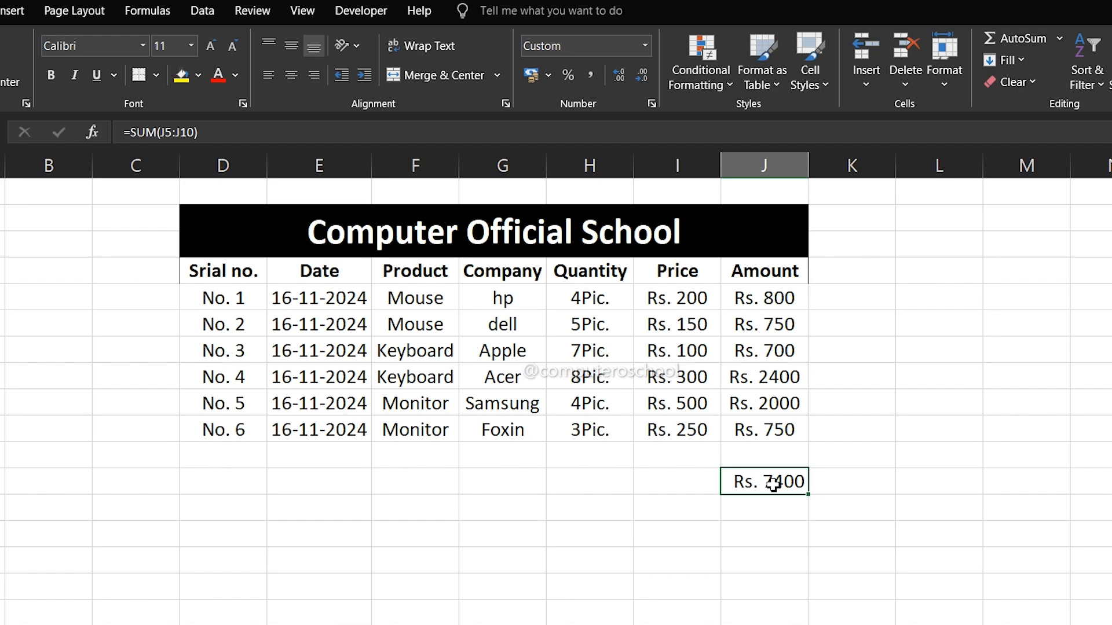